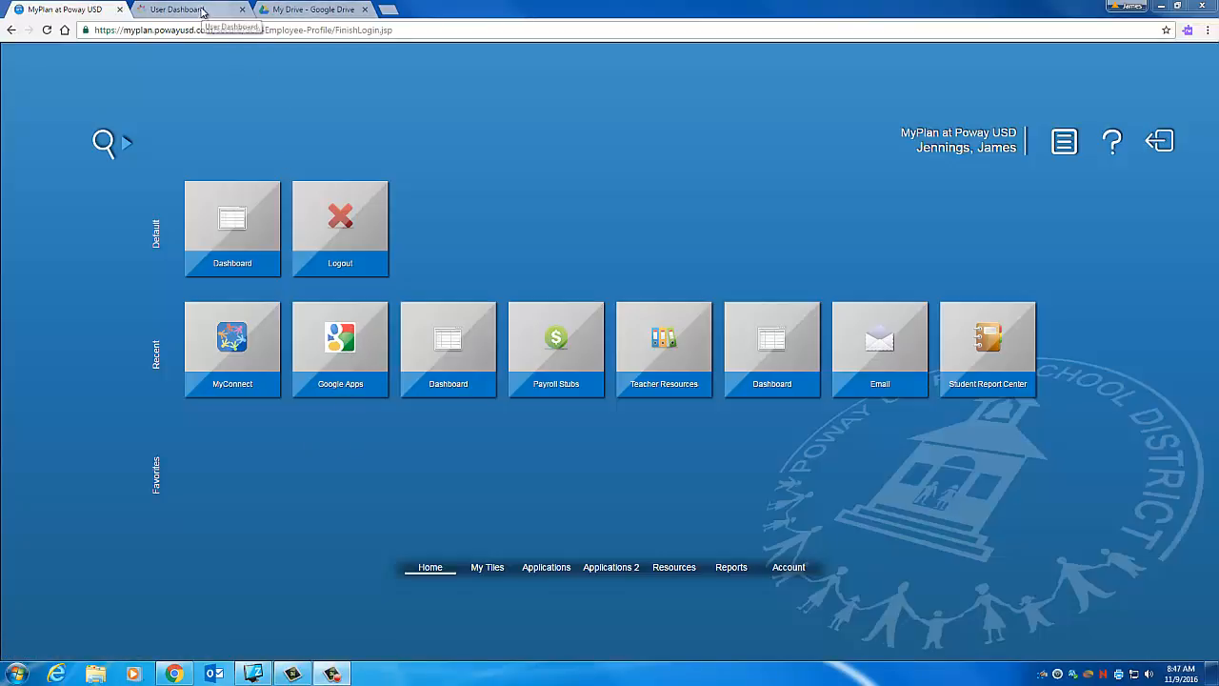
Start a file upload to My Drive in Google Drive and browse to My Documents on the H: drive
{"action": "left_click", "coordinate": [310, 11]}
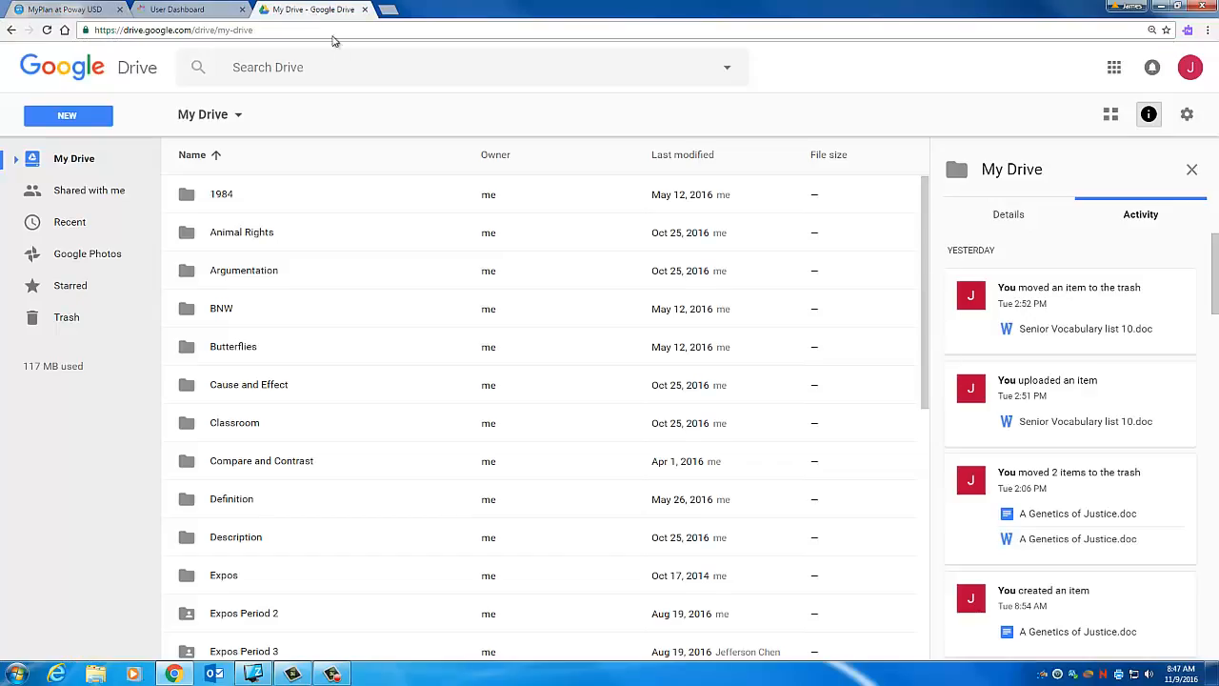
{"action": "left_click", "coordinate": [238, 115]}
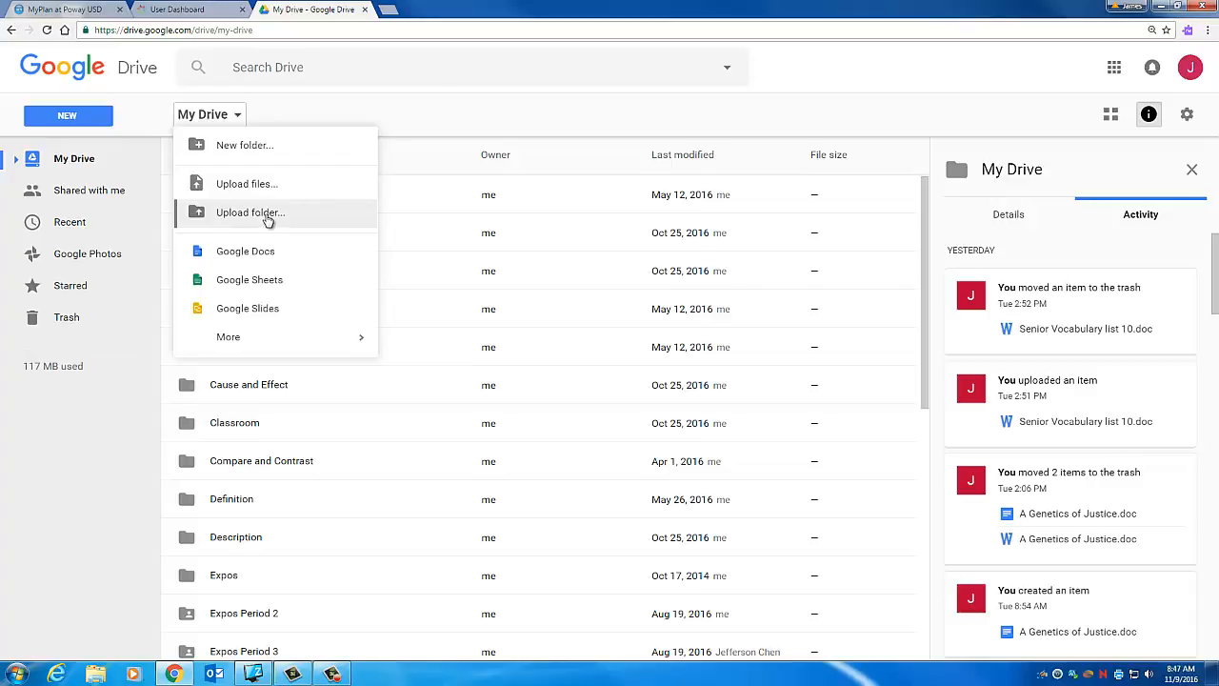
{"action": "left_click", "coordinate": [244, 187]}
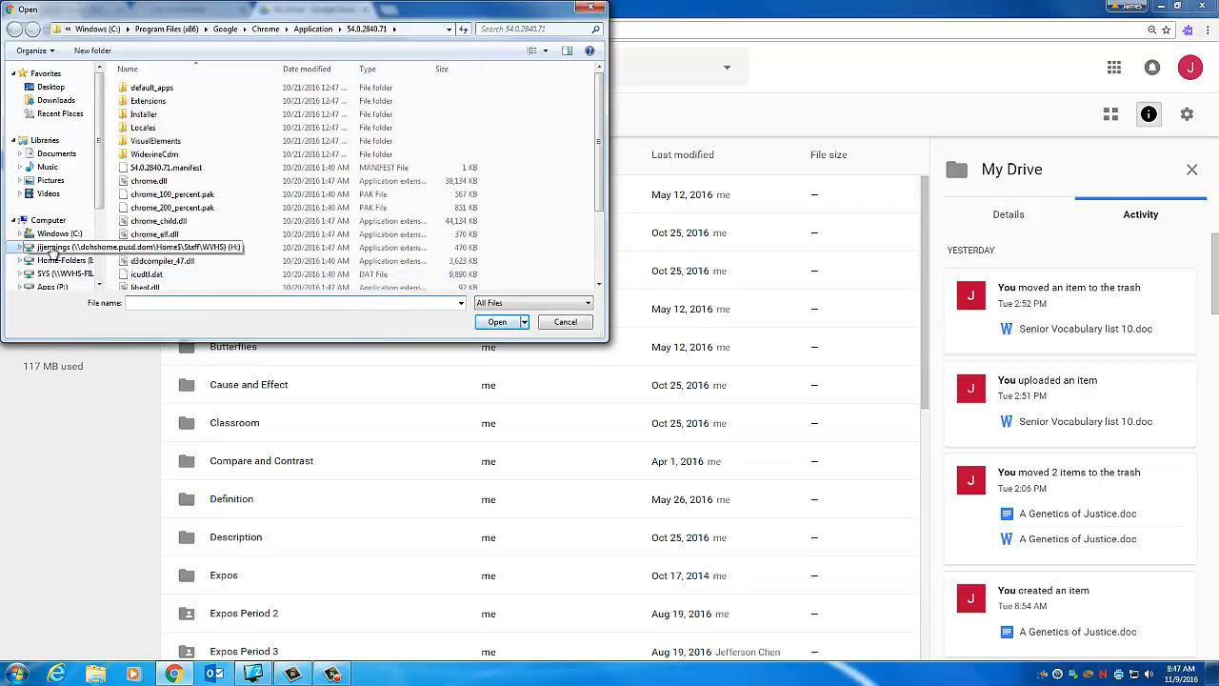
{"action": "left_click", "coordinate": [54, 249]}
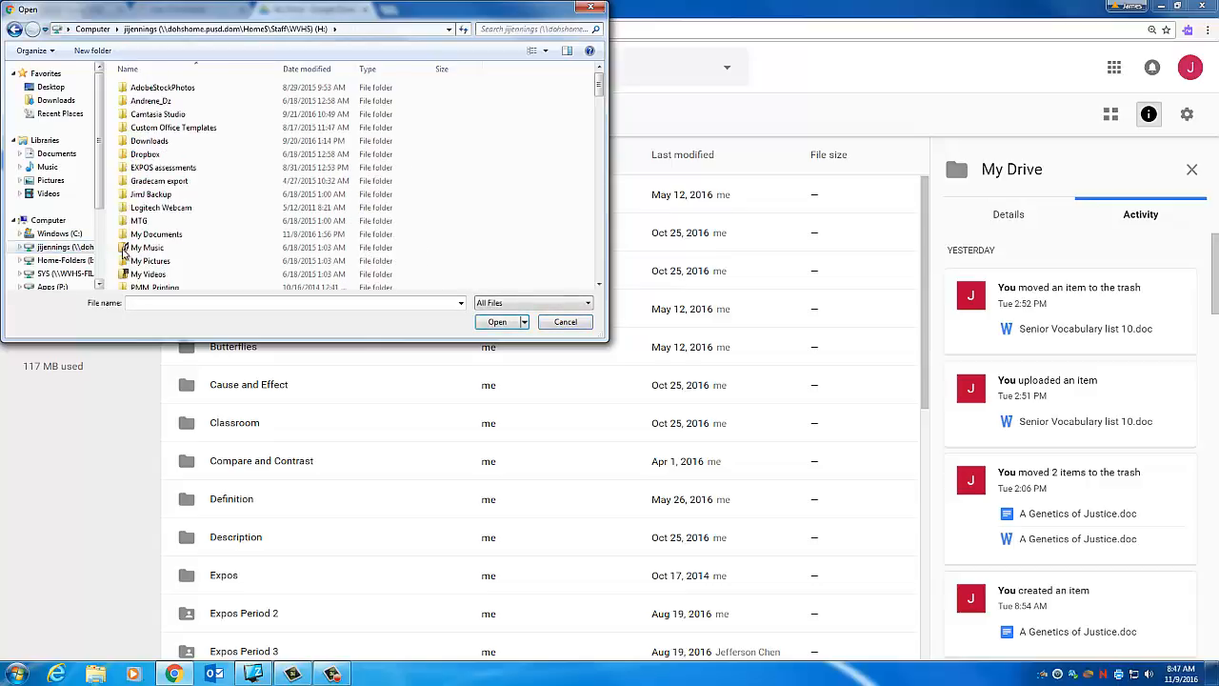
{"action": "double_click", "coordinate": [173, 234]}
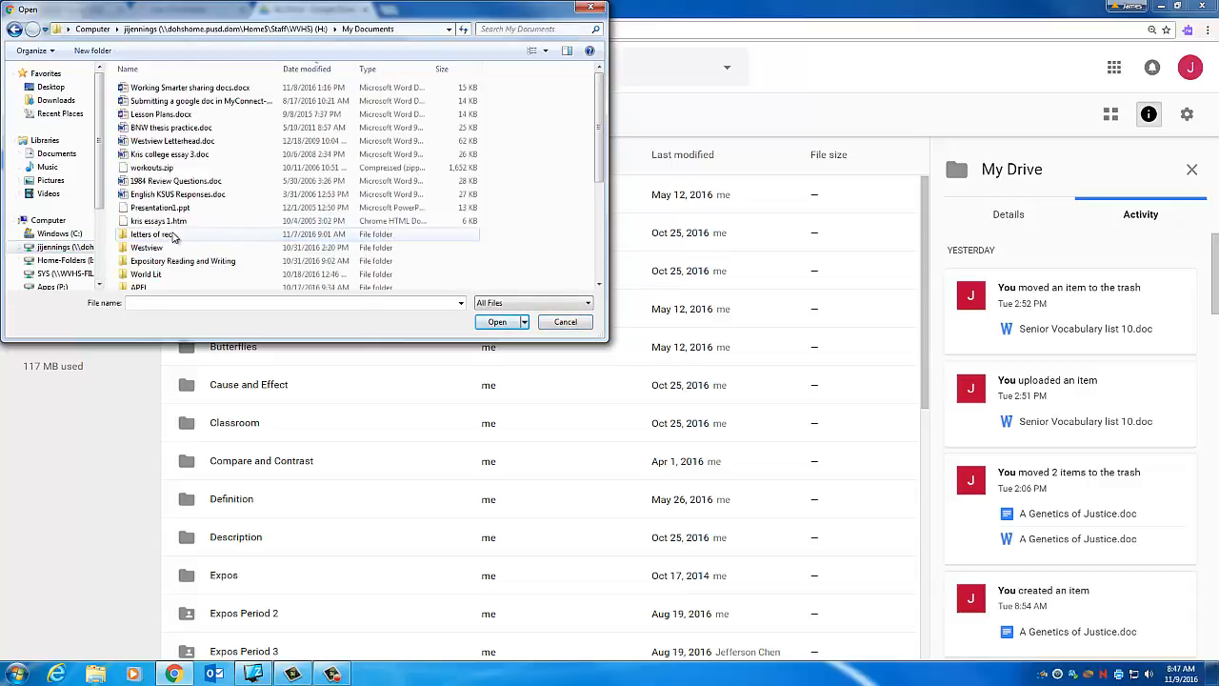
Upload Senior Vocabulary list 10.doc from the vocabulary folder inside British Literature
{"action": "scroll", "coordinate": [230, 208], "scroll_direction": "down", "scroll_amount": 3}
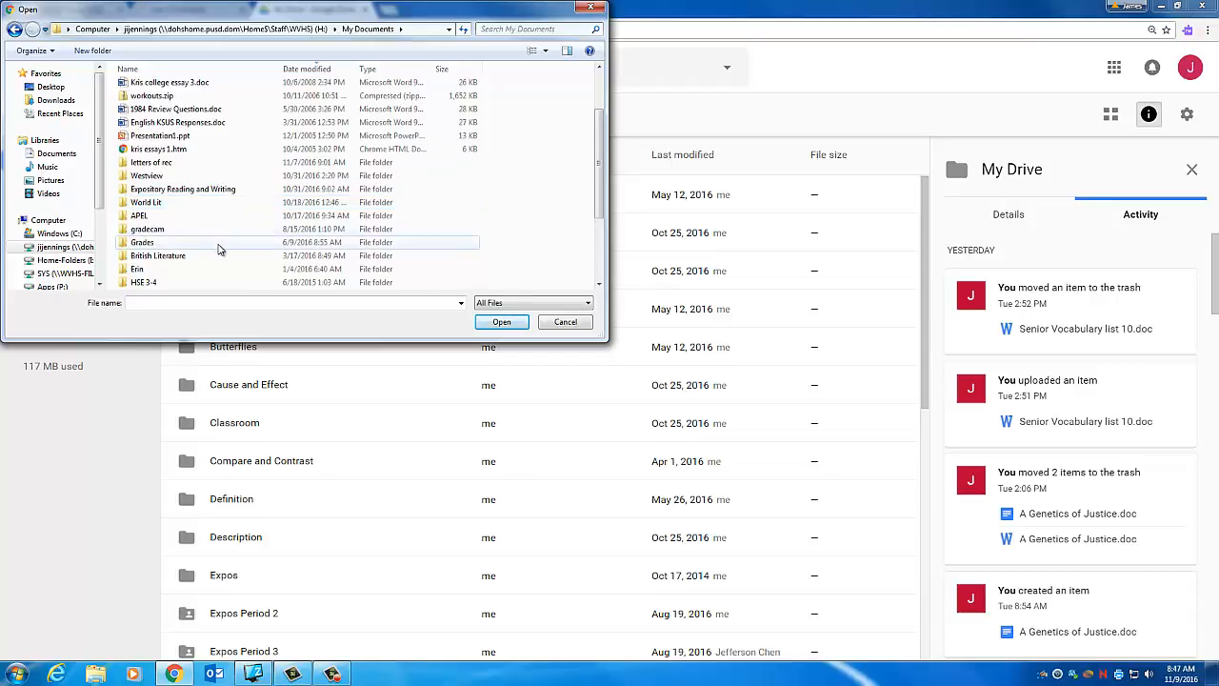
{"action": "scroll", "coordinate": [220, 250], "scroll_direction": "down", "scroll_amount": 1}
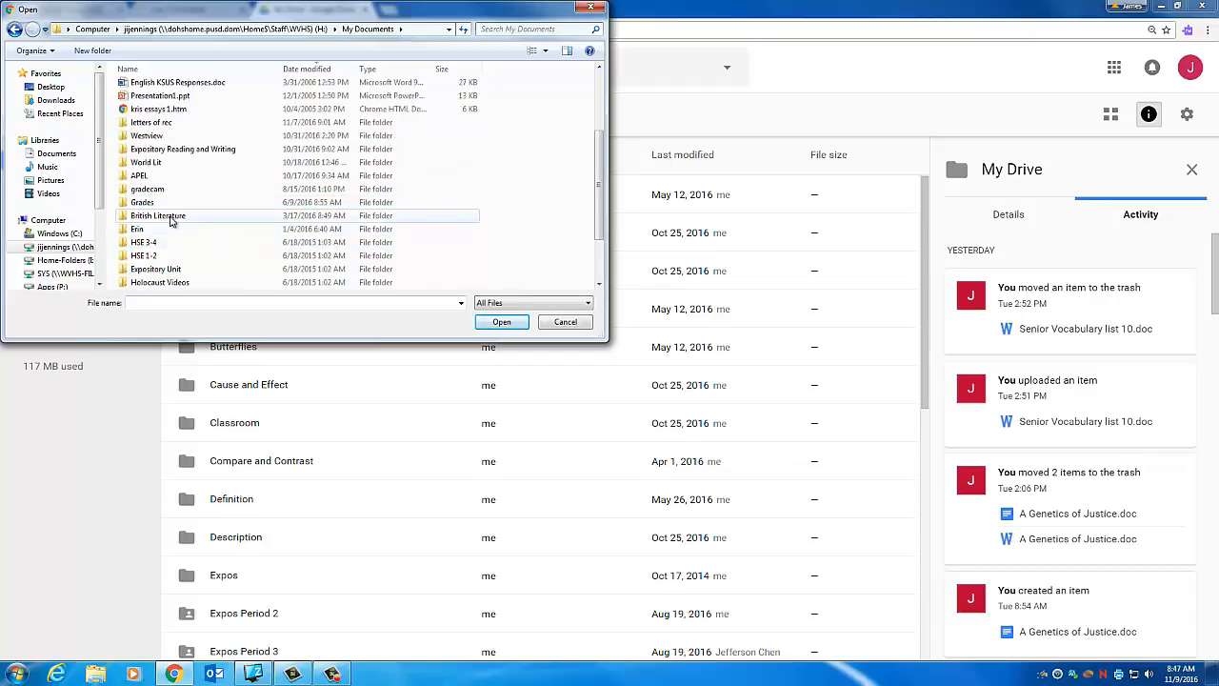
{"action": "left_click", "coordinate": [170, 221]}
{"action": "double_click", "coordinate": [171, 217]}
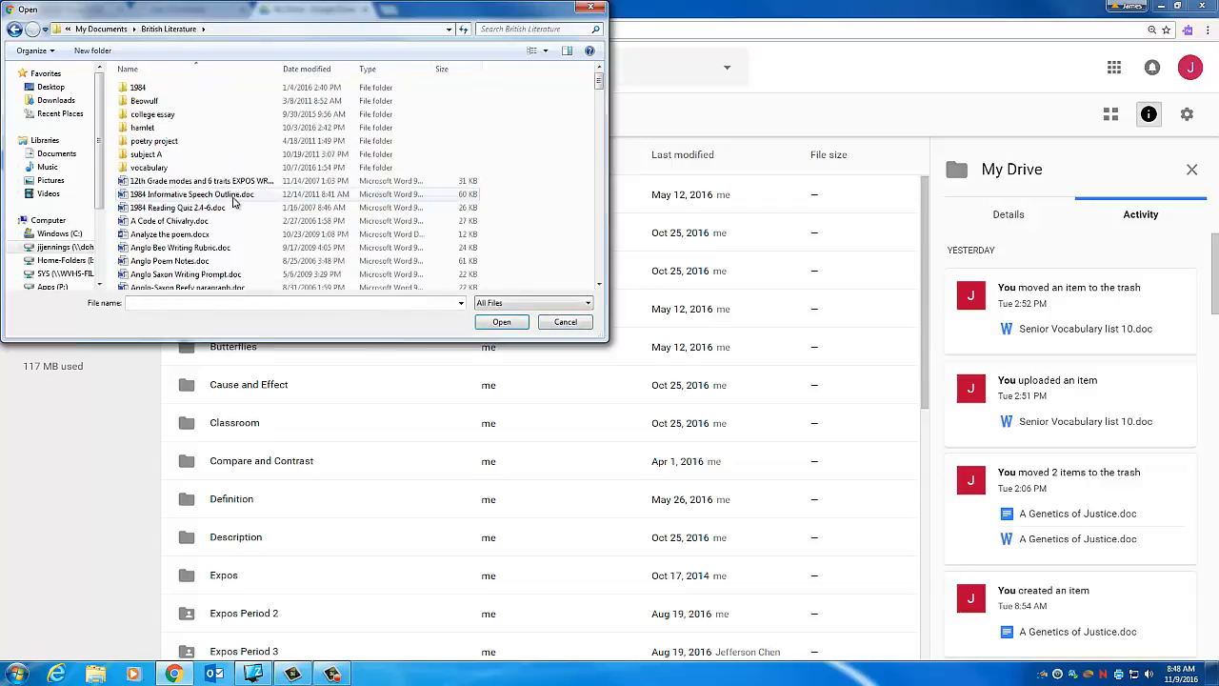
{"action": "left_click", "coordinate": [158, 170]}
{"action": "double_click", "coordinate": [158, 170]}
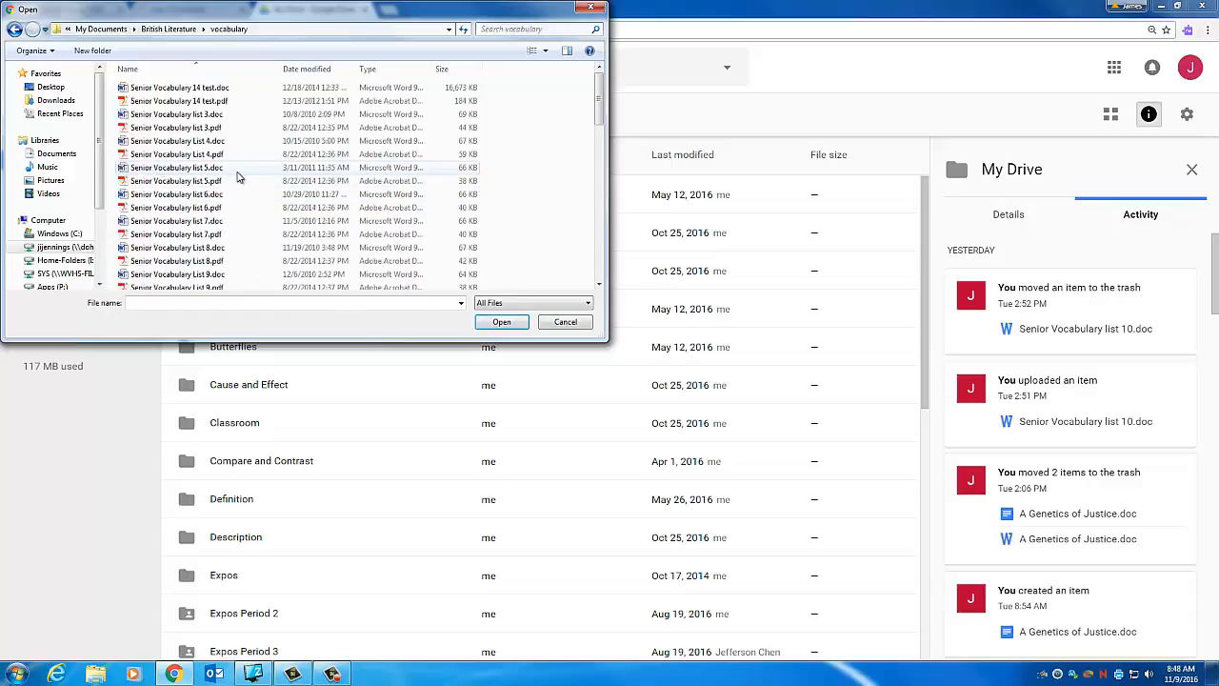
{"action": "scroll", "coordinate": [251, 179], "scroll_direction": "down", "scroll_amount": 2}
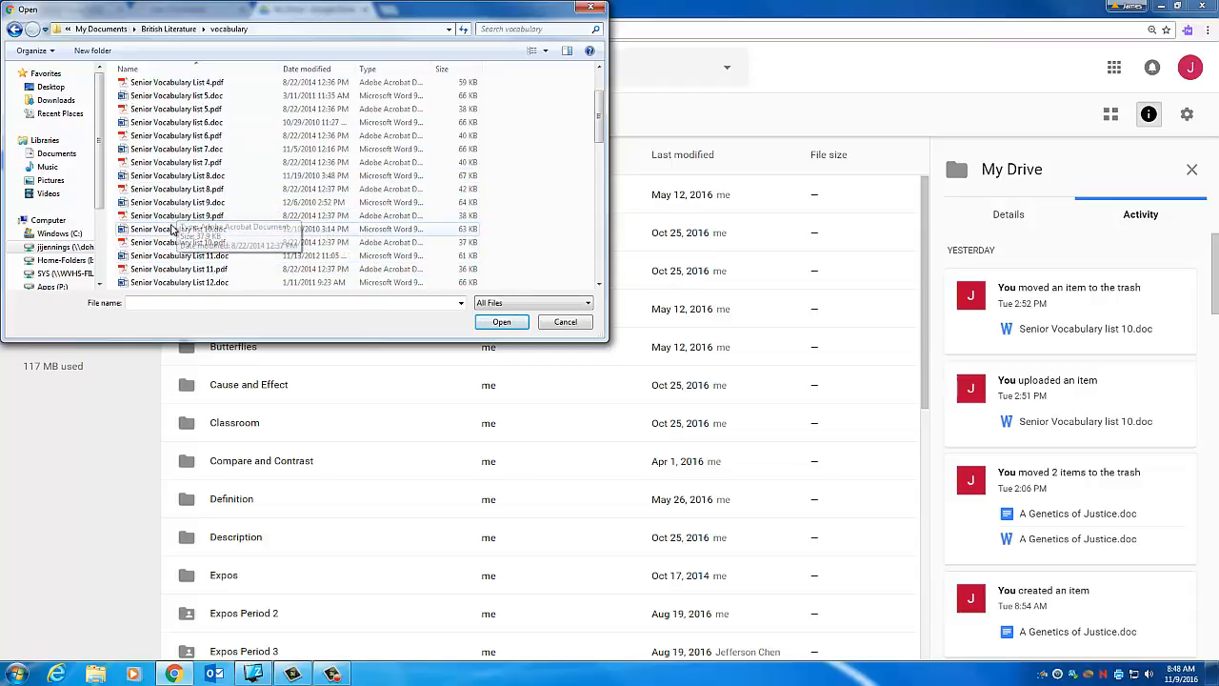
{"action": "double_click", "coordinate": [173, 232]}
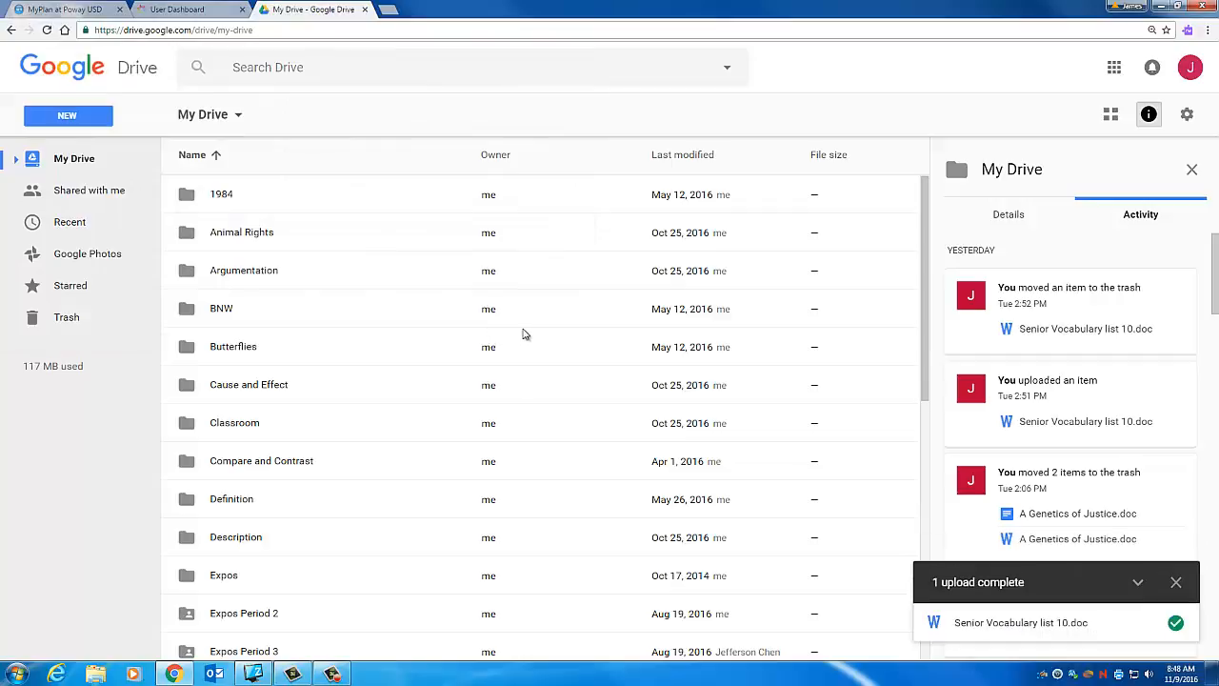
Open the uploaded Senior Vocabulary list 10.doc from My Drive with Google Docs
{"action": "scroll", "coordinate": [548, 338], "scroll_direction": "down", "scroll_amount": 6}
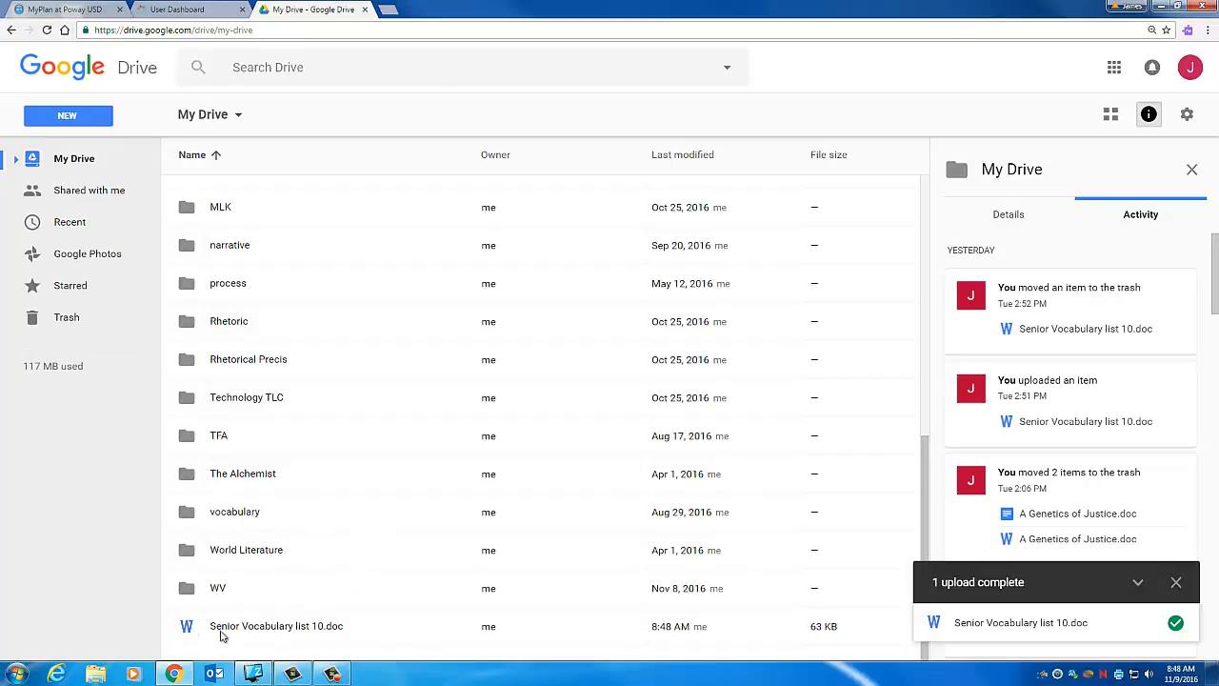
{"action": "left_click", "coordinate": [276, 633]}
{"action": "double_click", "coordinate": [276, 631]}
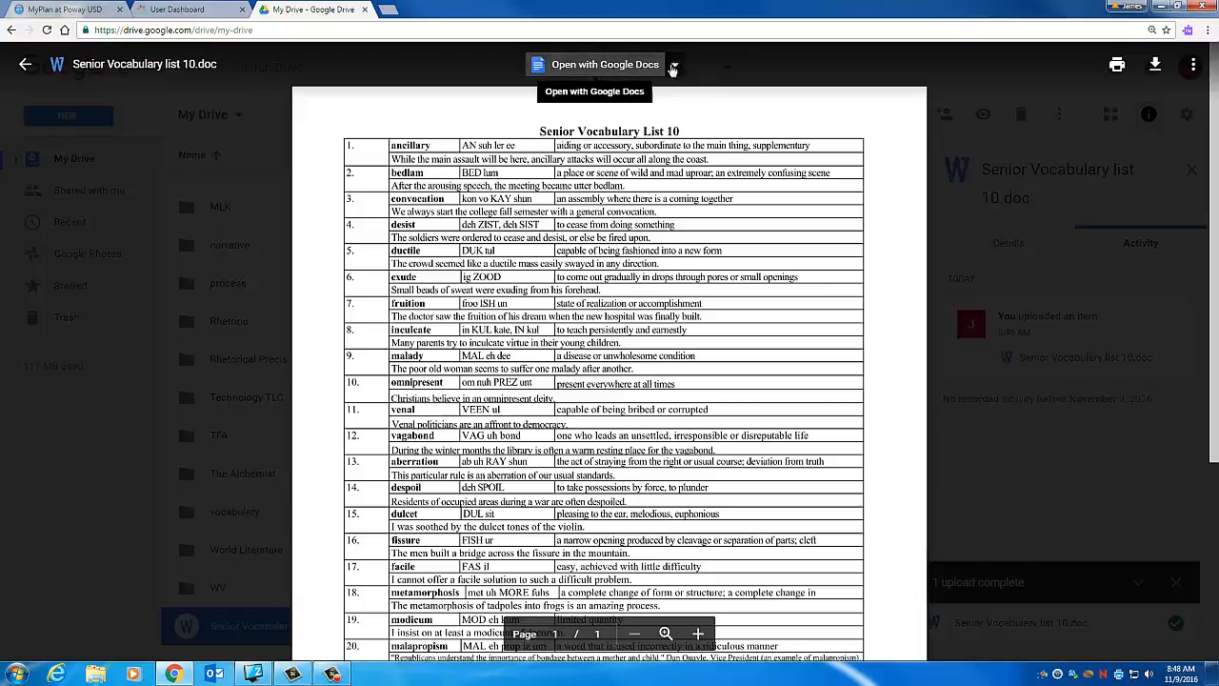
{"action": "left_click", "coordinate": [675, 67]}
{"action": "left_click", "coordinate": [724, 115]}
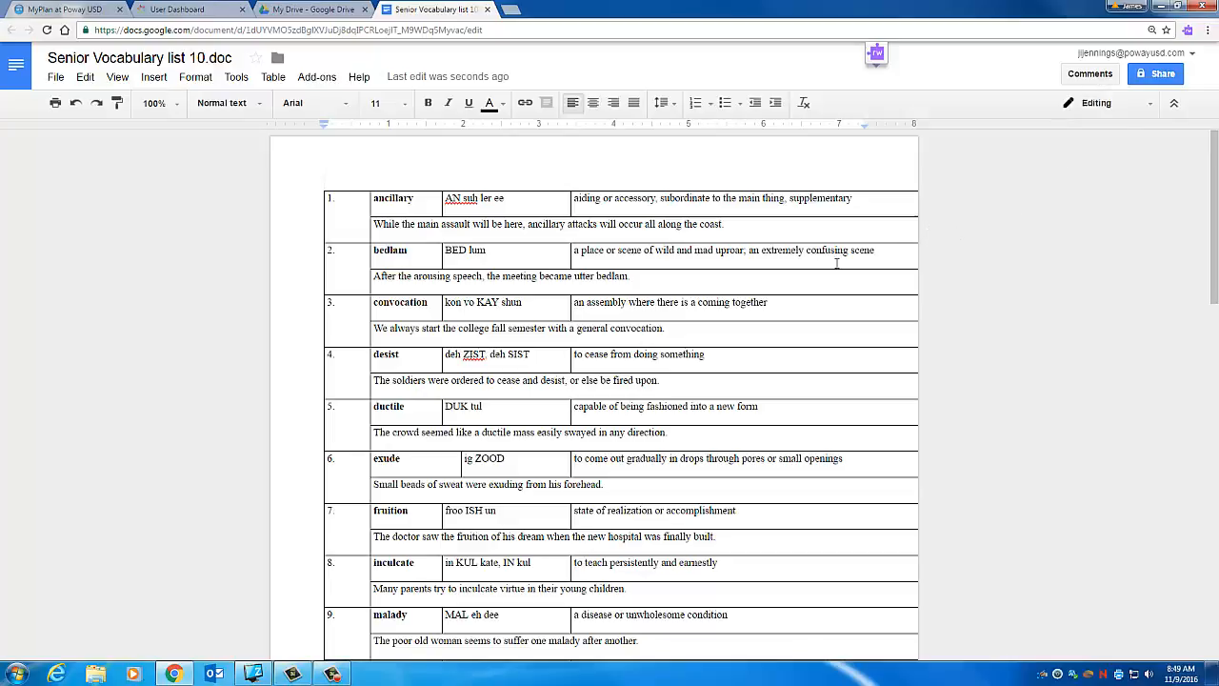
Switch to MyConnect and open the November page of the World Literature 2 course for editing
{"action": "left_click", "coordinate": [211, 10]}
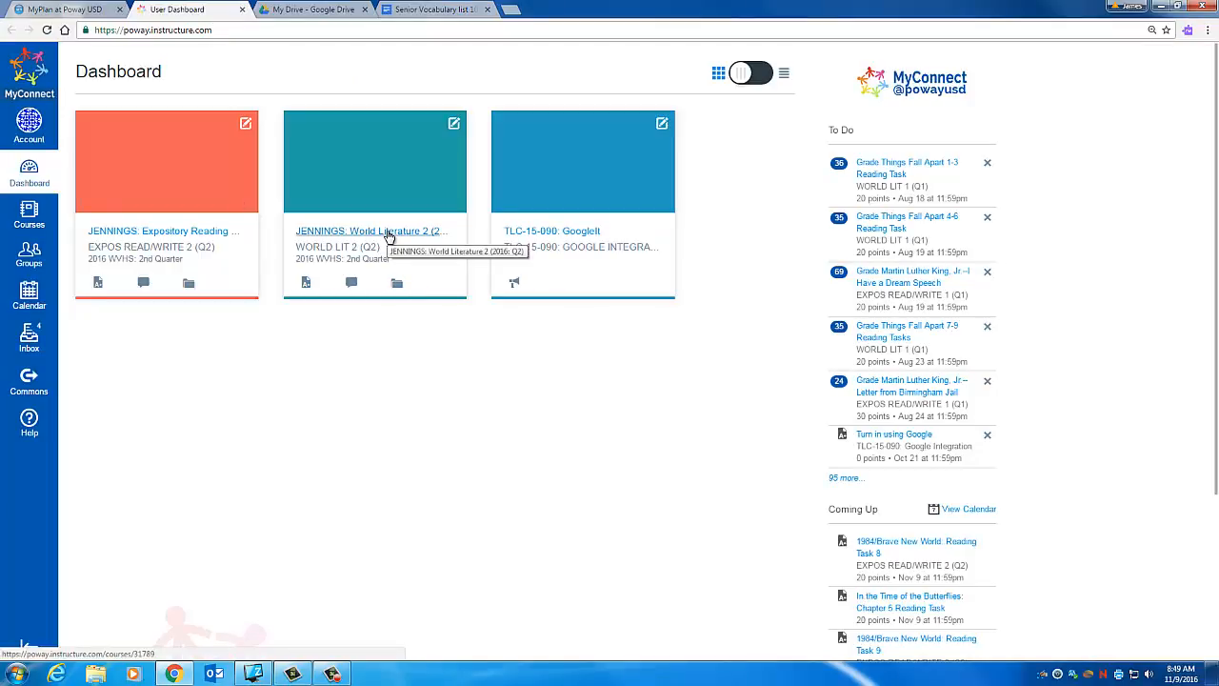
{"action": "left_click", "coordinate": [389, 231]}
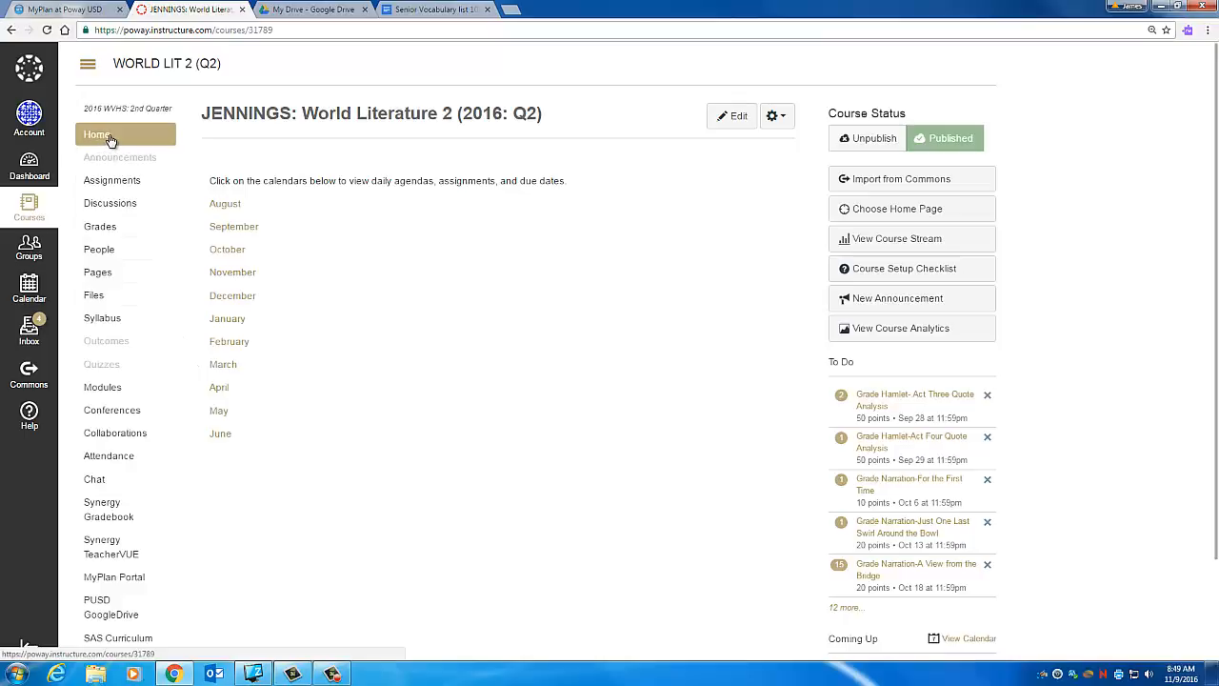
{"action": "left_click", "coordinate": [233, 275]}
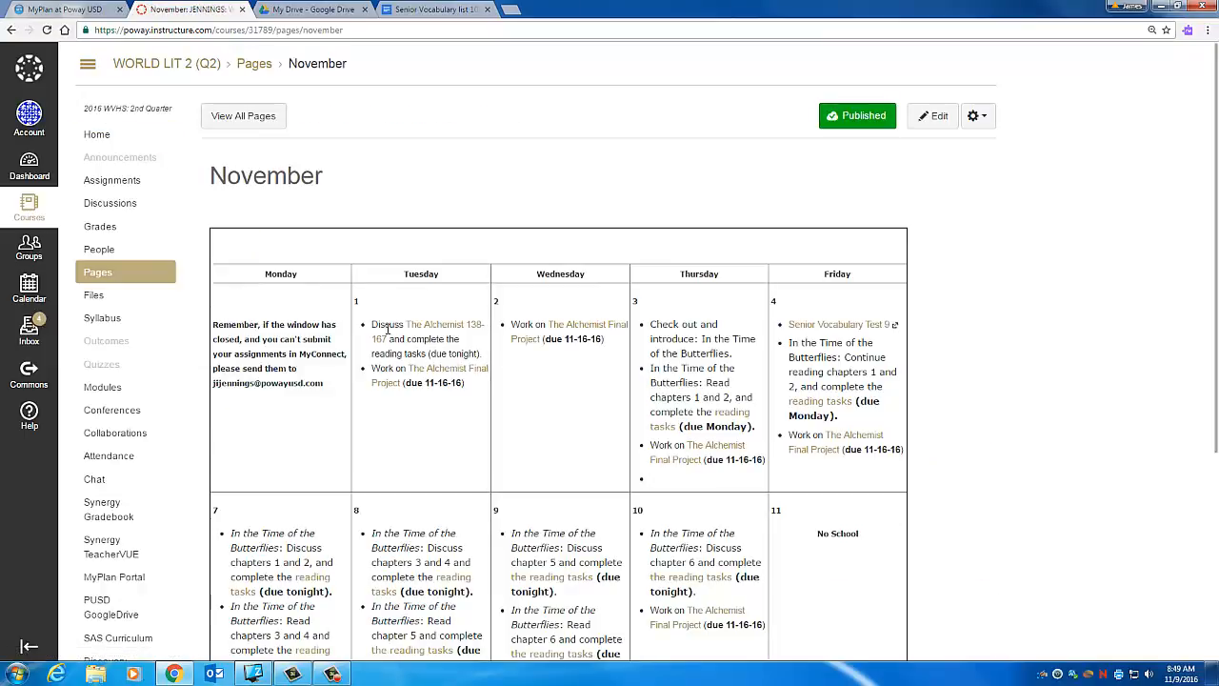
{"action": "scroll", "coordinate": [548, 360], "scroll_direction": "down", "scroll_amount": 1}
{"action": "scroll", "coordinate": [547, 360], "scroll_direction": "down", "scroll_amount": 1}
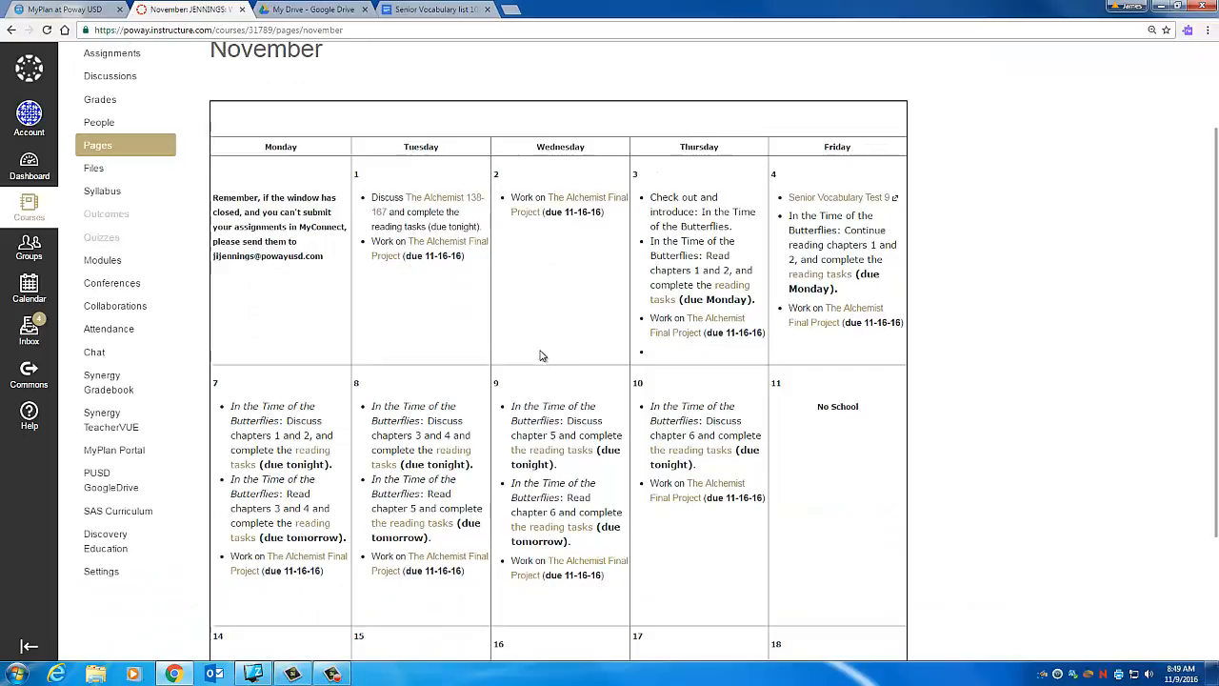
{"action": "scroll", "coordinate": [540, 355], "scroll_direction": "down", "scroll_amount": 1}
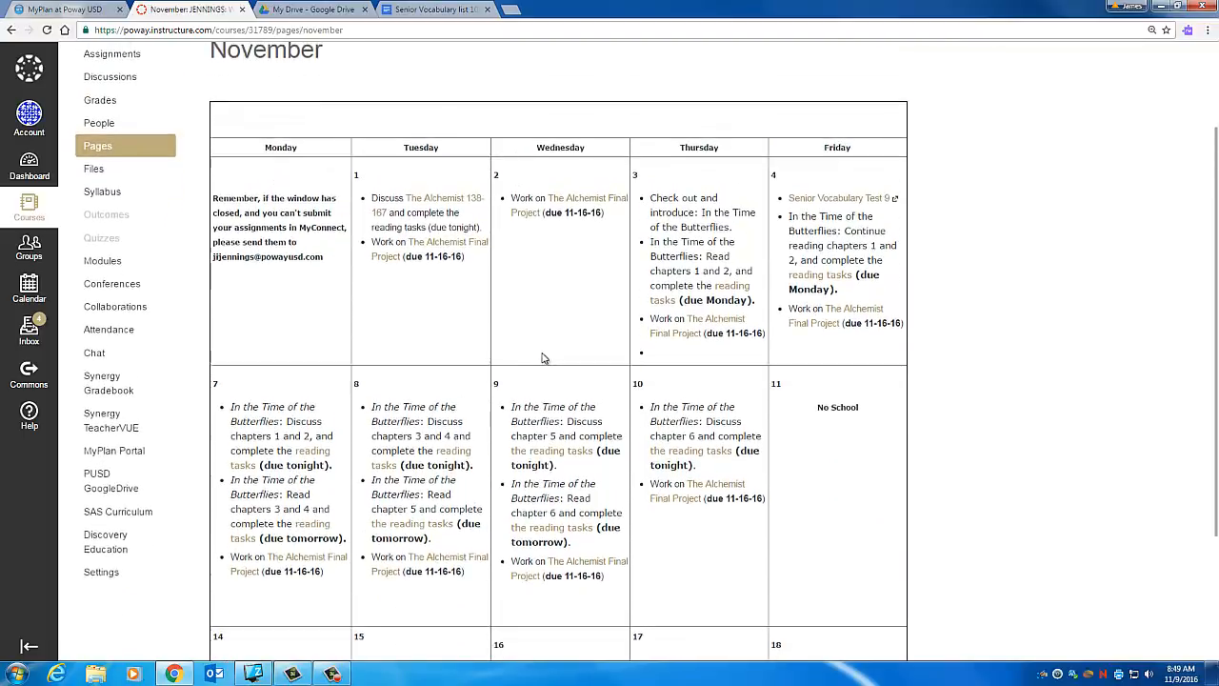
{"action": "scroll", "coordinate": [544, 353], "scroll_direction": "up", "scroll_amount": 2}
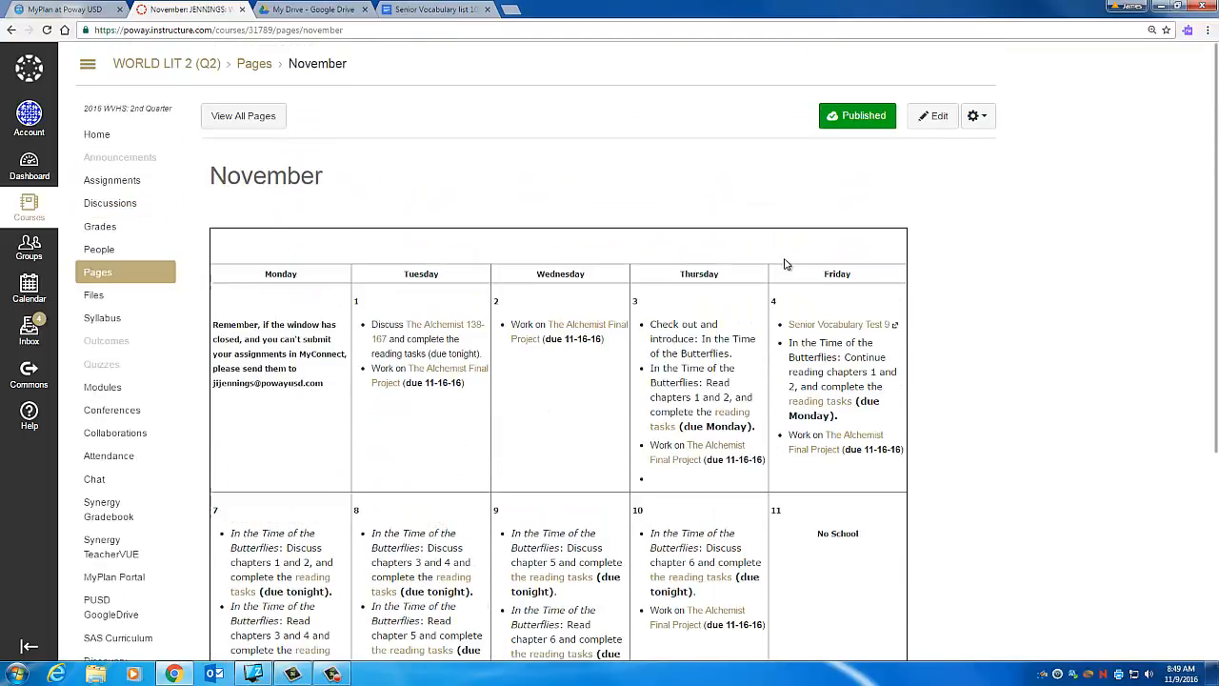
{"action": "left_click", "coordinate": [937, 120]}
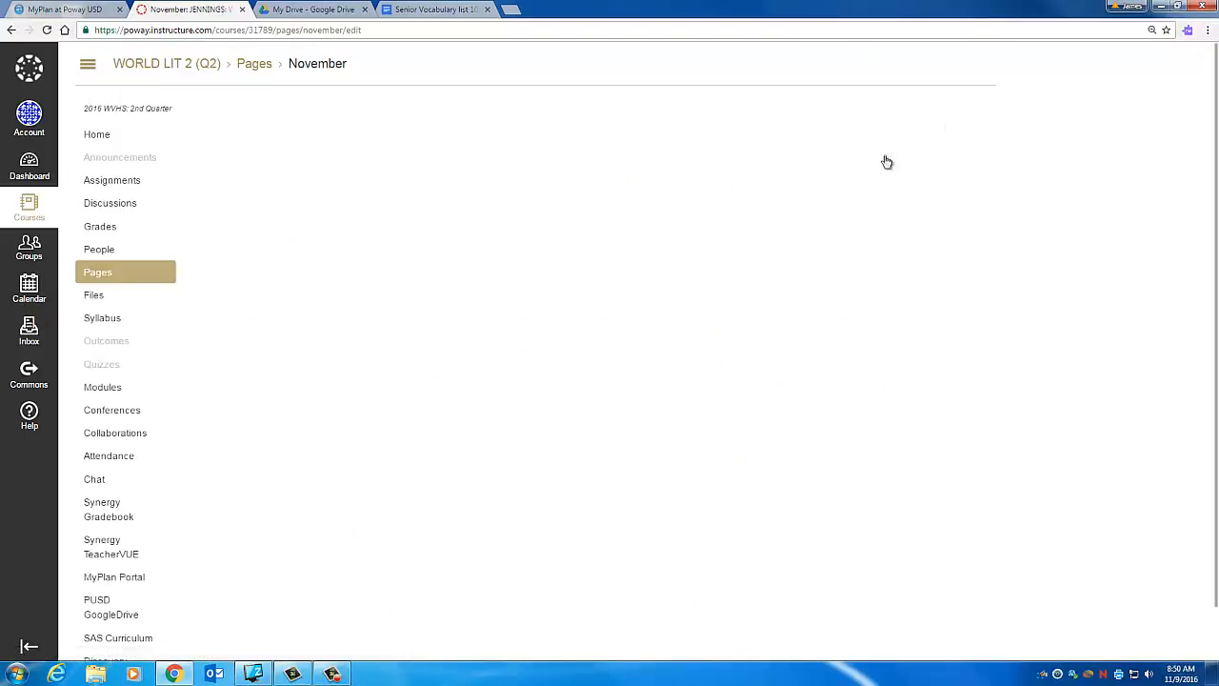
Add a bullet reading "Senior Vocabulary Test 10" under the 18th in the November calendar table
{"action": "left_click_drag", "start_coordinate": [635, 493], "coordinate": [747, 494]}
{"action": "scroll", "coordinate": [714, 397], "scroll_direction": "down", "scroll_amount": 2}
{"action": "scroll", "coordinate": [714, 397], "scroll_direction": "down", "scroll_amount": 6}
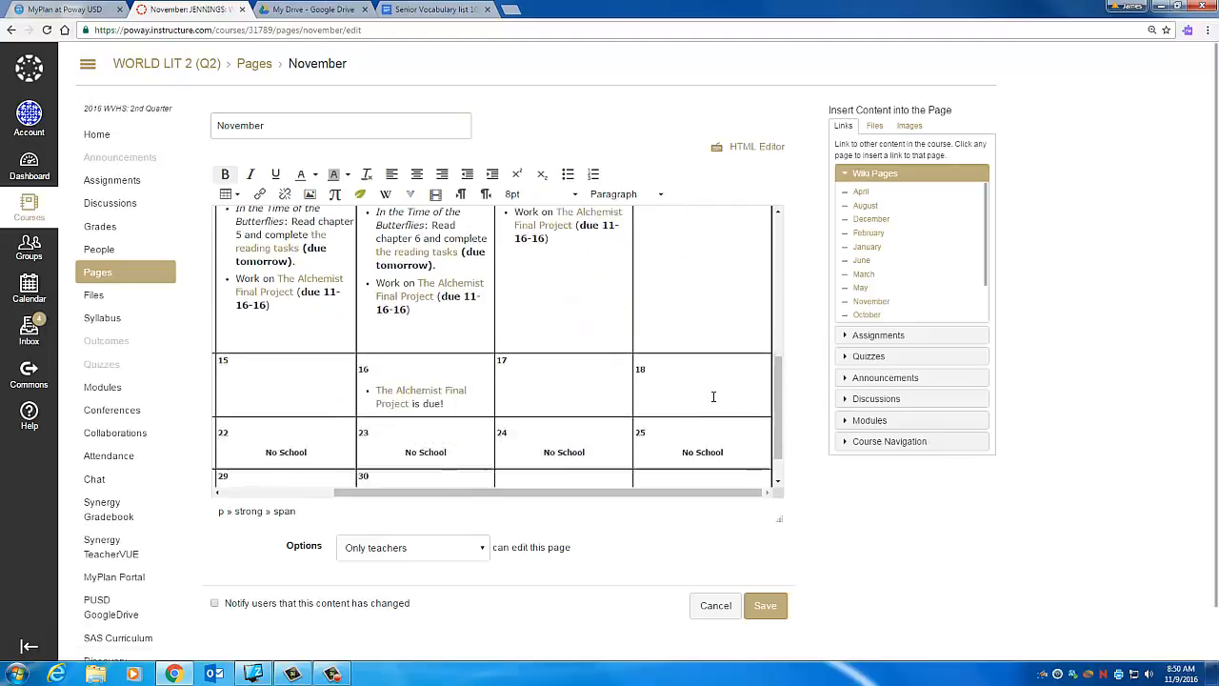
{"action": "left_click", "coordinate": [652, 324]}
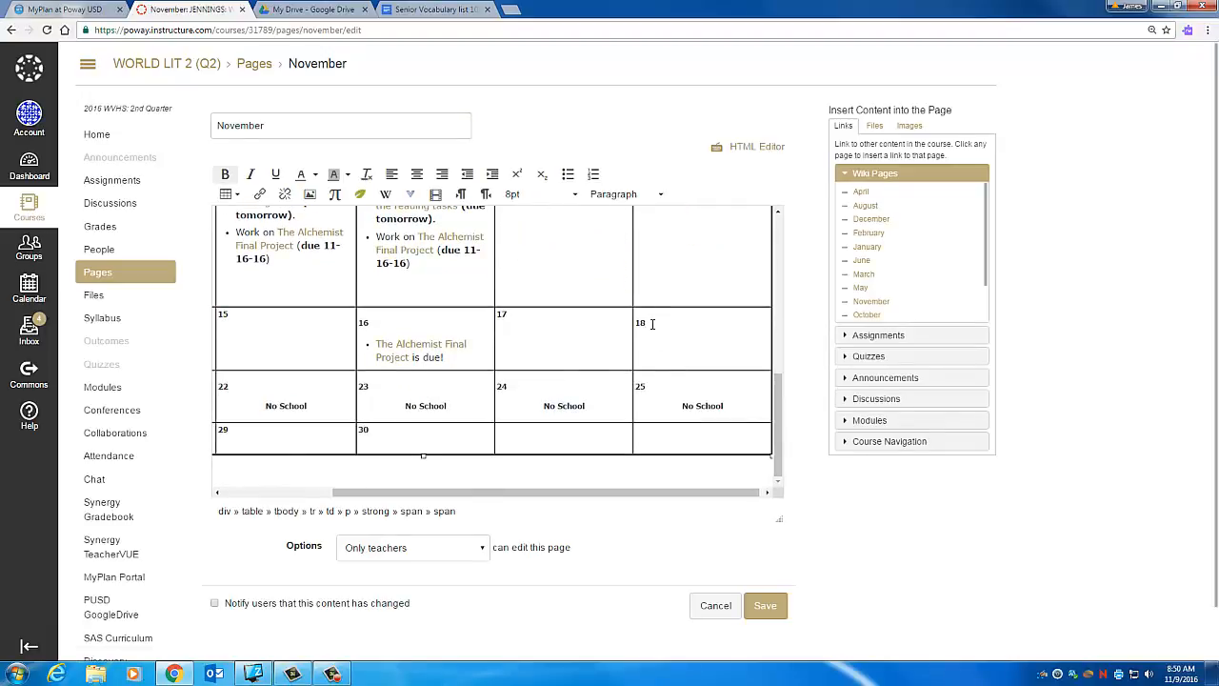
{"action": "key", "text": "Return"}
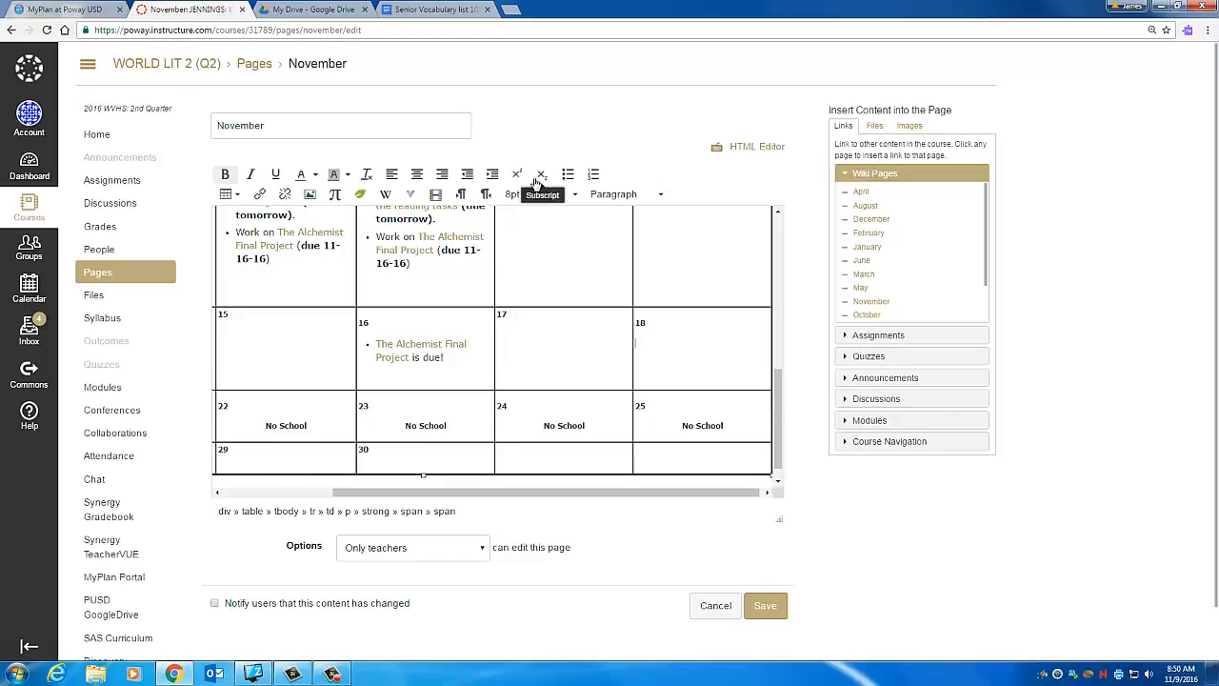
{"action": "left_click", "coordinate": [568, 175]}
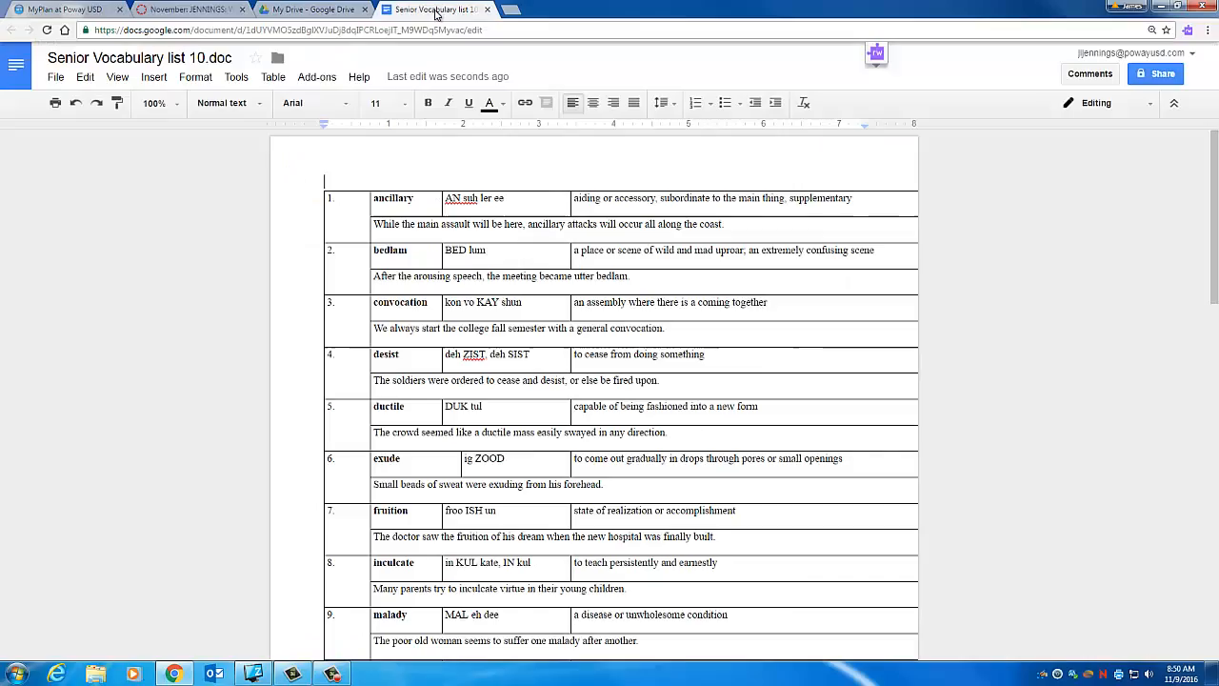
Share the Senior Vocabulary list 10.doc document as "Anyone with the link" with "Can view" access, and copy its sharing link
{"action": "left_click", "coordinate": [434, 11]}
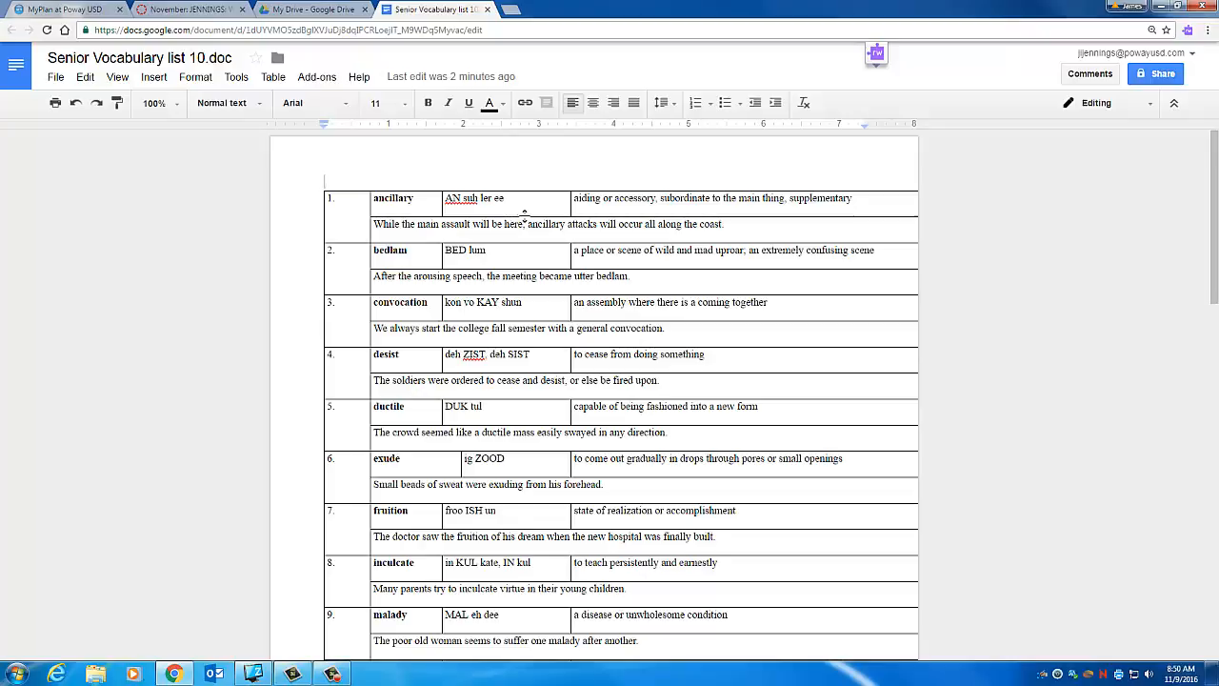
{"action": "left_click", "coordinate": [1157, 77]}
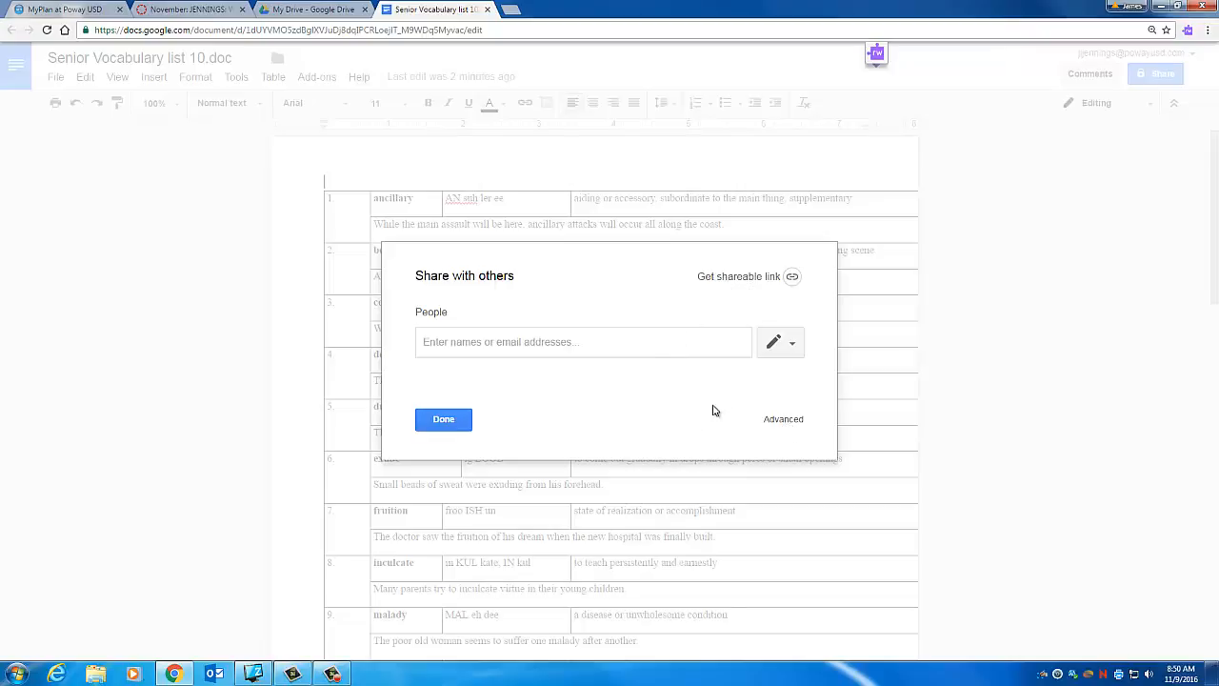
{"action": "left_click", "coordinate": [781, 422]}
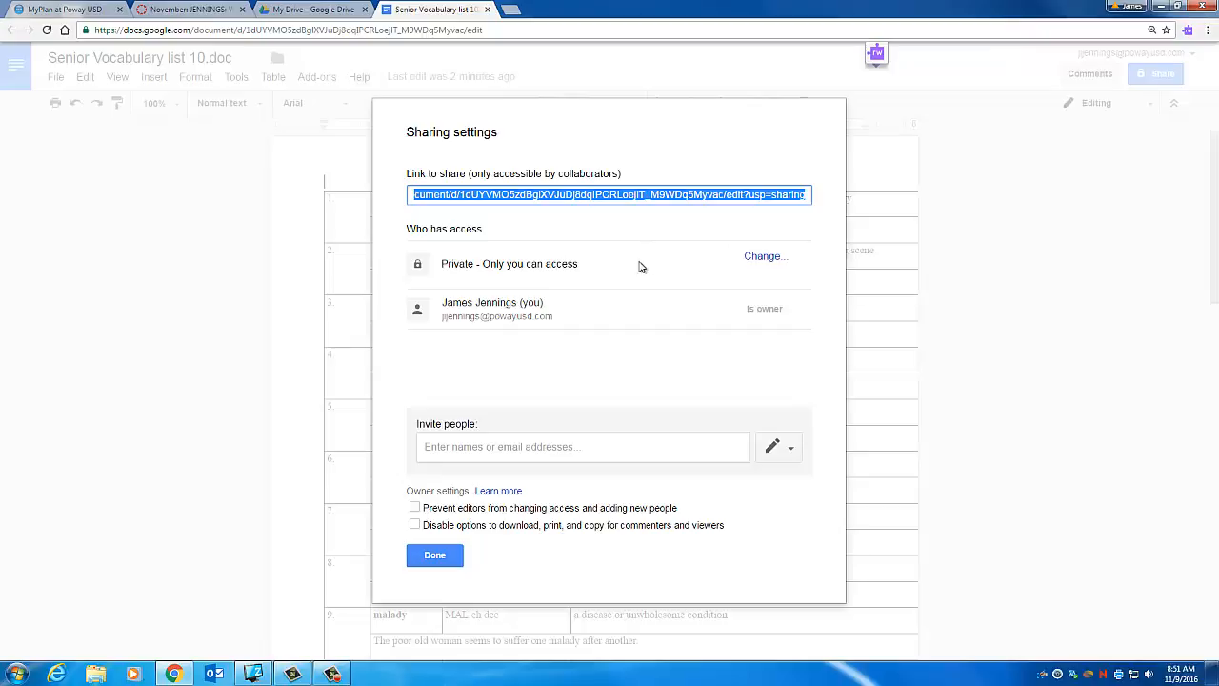
{"action": "left_click", "coordinate": [765, 259]}
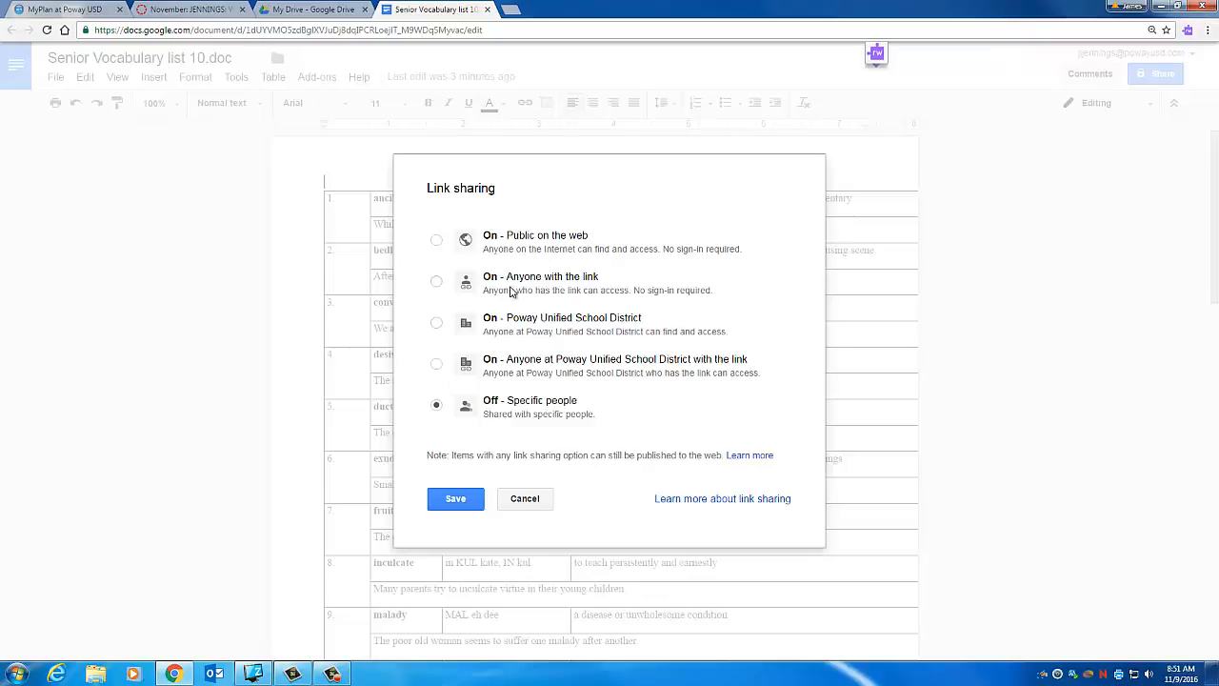
{"action": "left_click", "coordinate": [437, 282]}
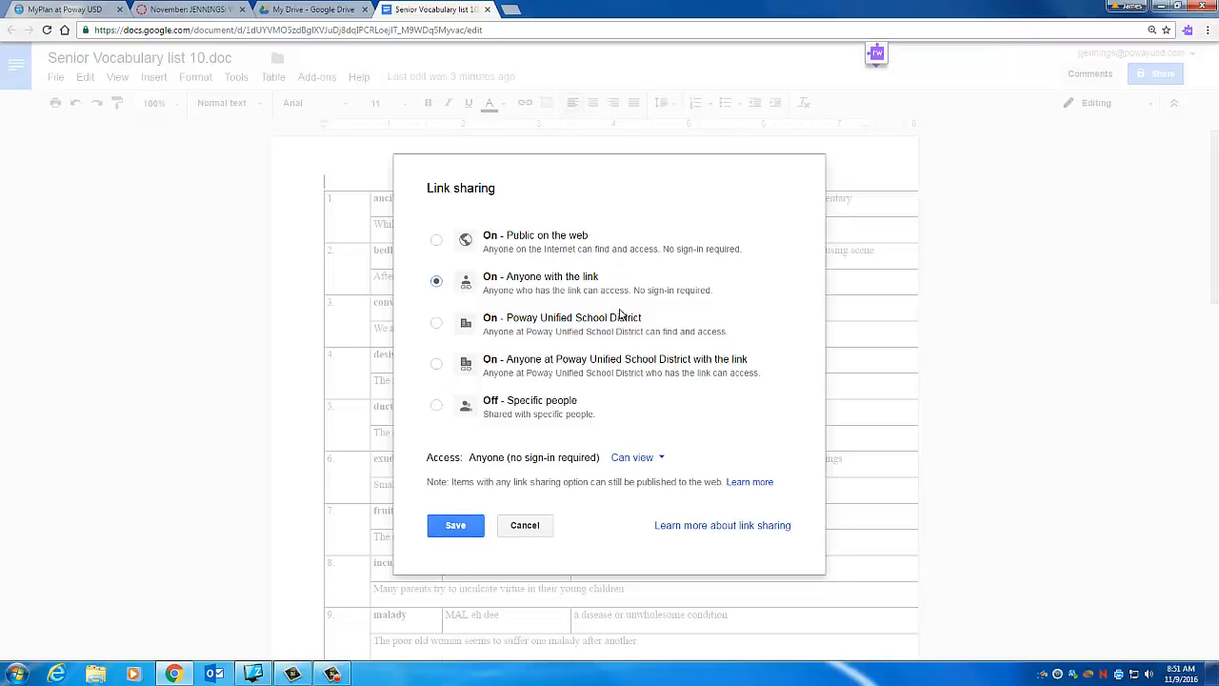
{"action": "left_click", "coordinate": [661, 459]}
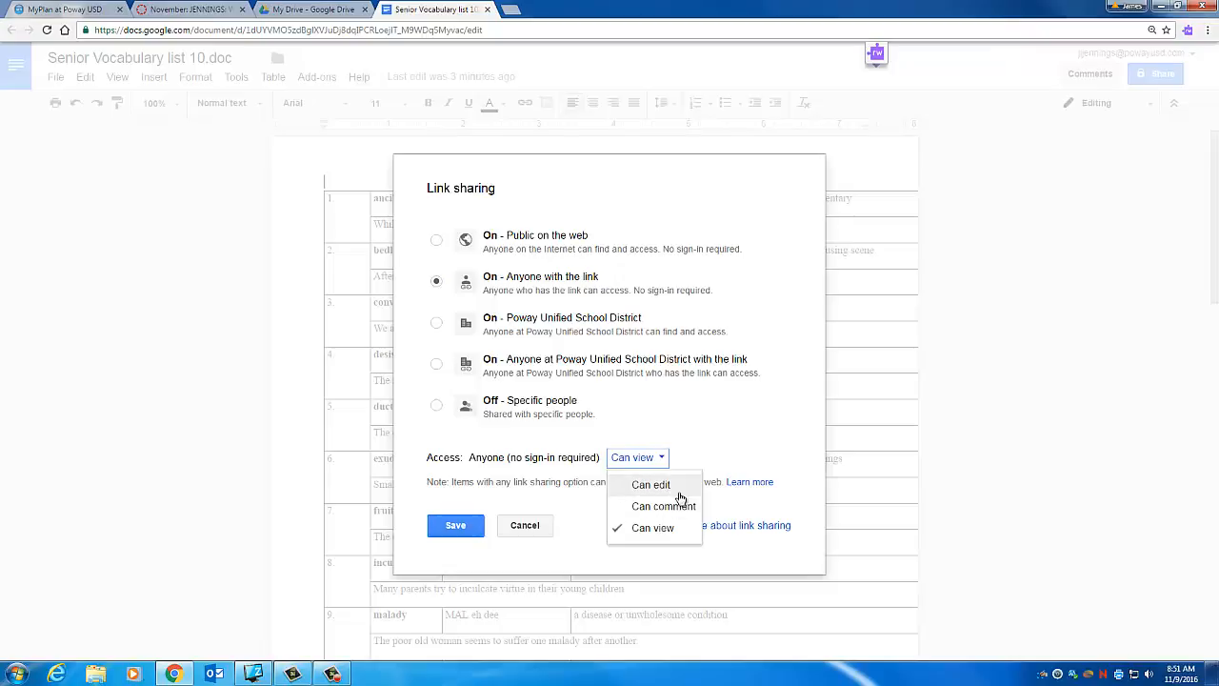
{"action": "left_click", "coordinate": [654, 461]}
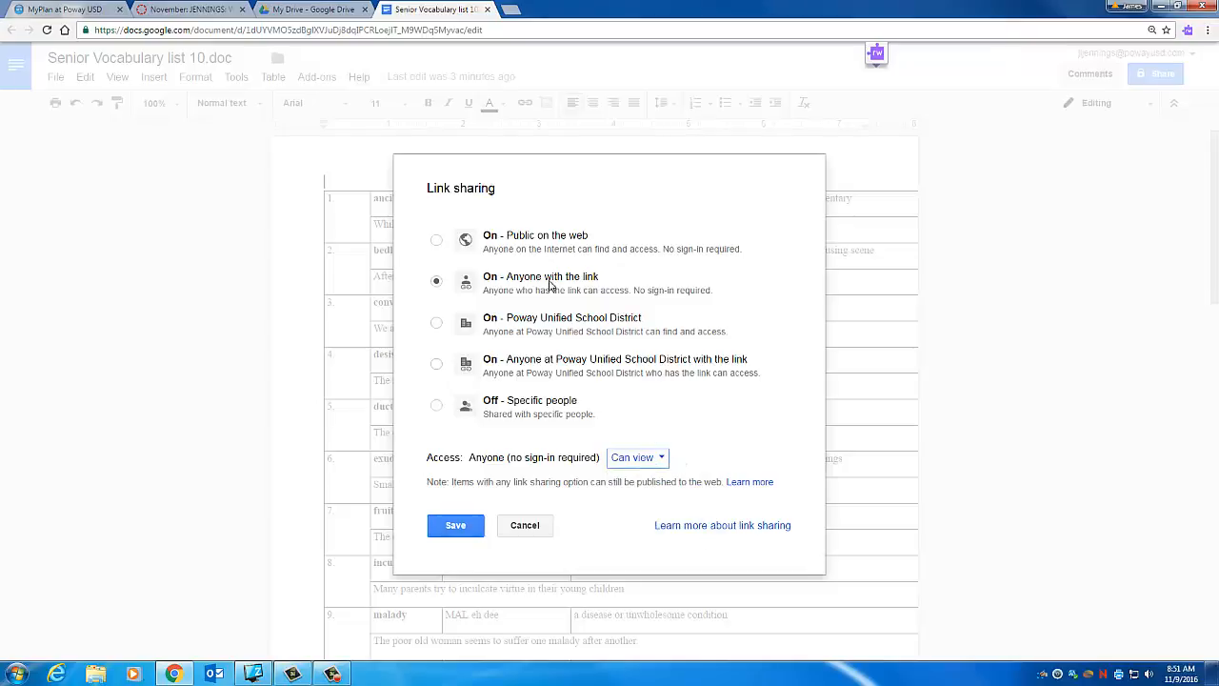
{"action": "left_click", "coordinate": [465, 530]}
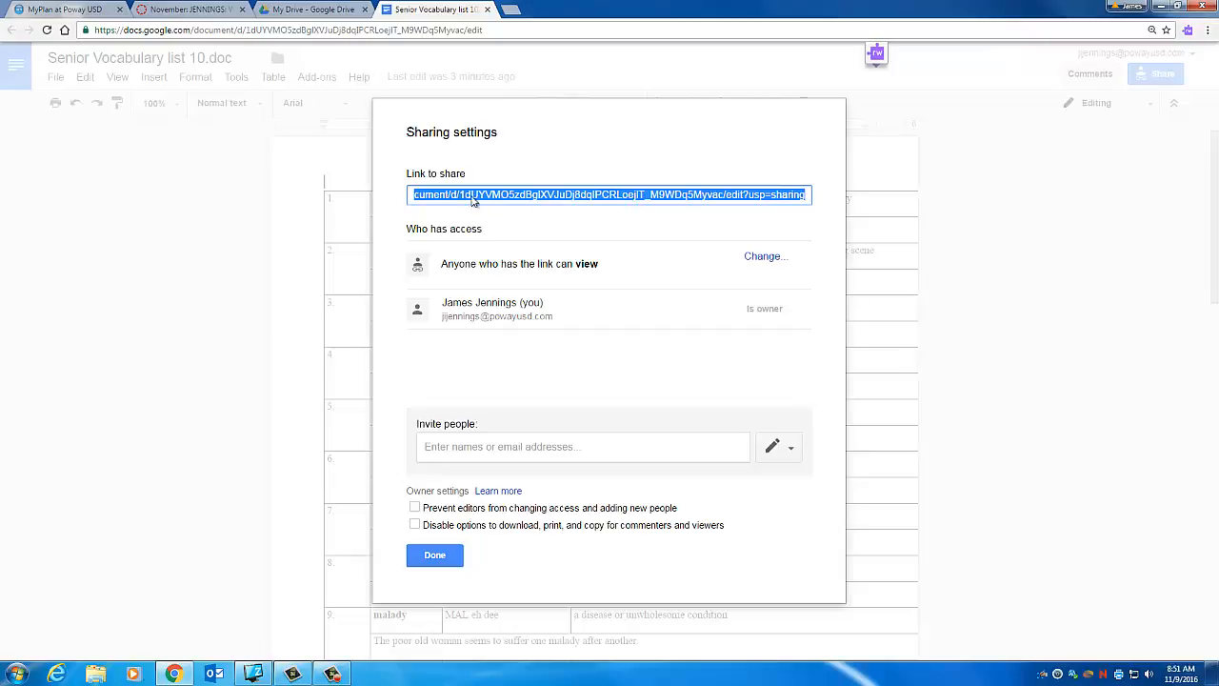
{"action": "right_click", "coordinate": [547, 200]}
{"action": "left_click", "coordinate": [566, 203]}
Link the "Senior Vocabulary Test 10" text under the 18th on MyConnect's November page to the copied sharing link, and save the page
{"action": "left_click", "coordinate": [202, 12]}
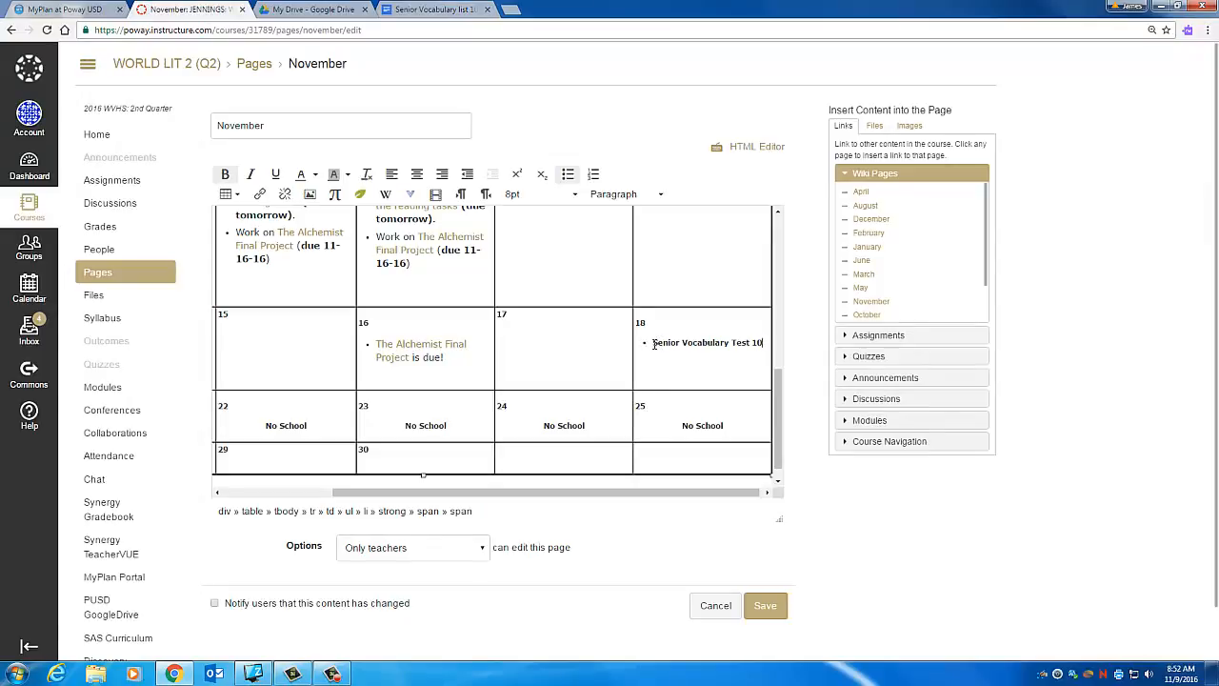
{"action": "left_click_drag", "start_coordinate": [653, 343], "coordinate": [765, 343]}
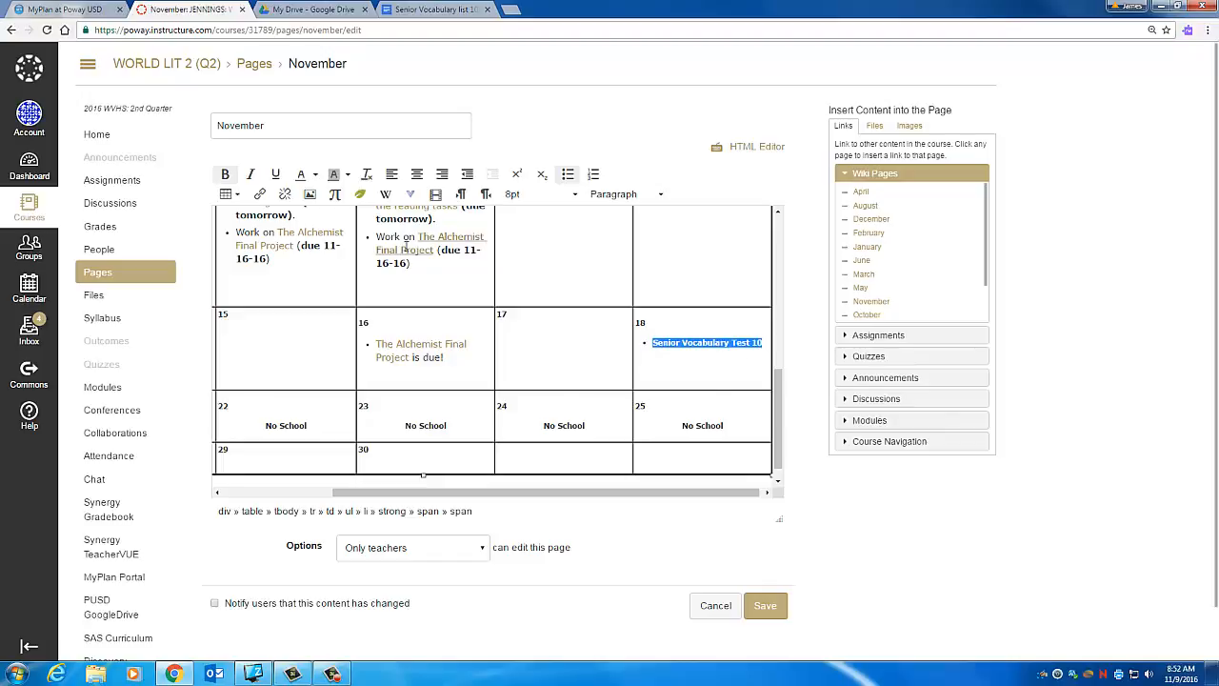
{"action": "left_click", "coordinate": [259, 196]}
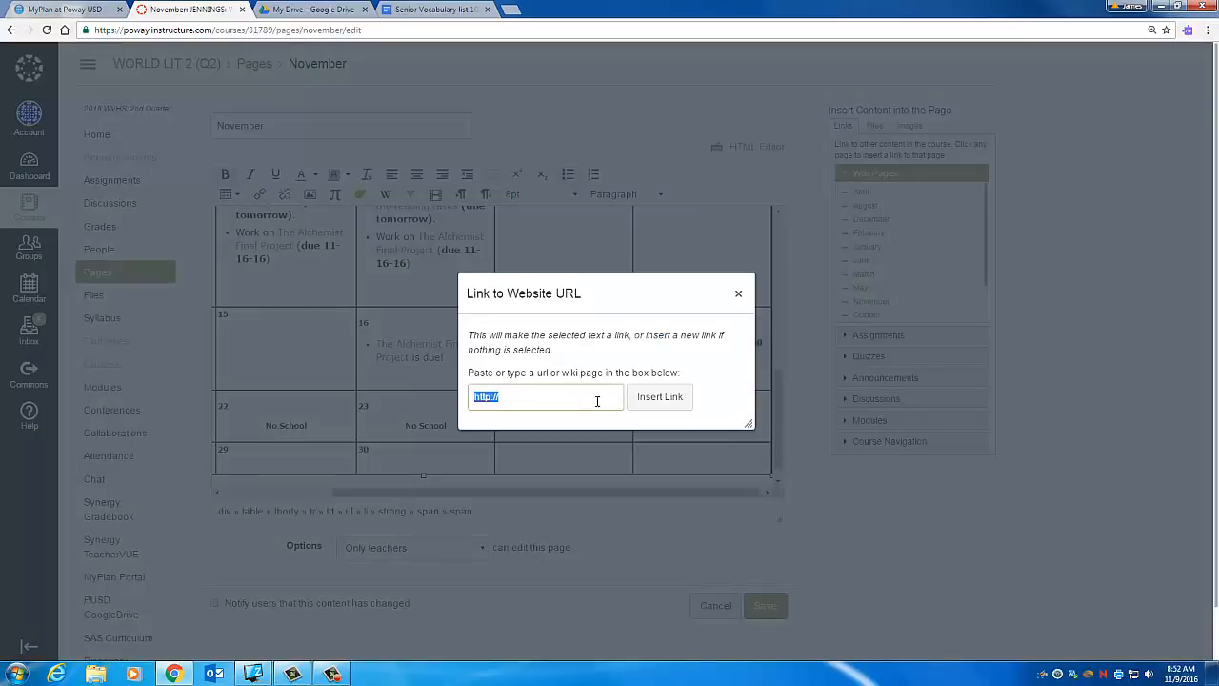
{"action": "right_click", "coordinate": [526, 399]}
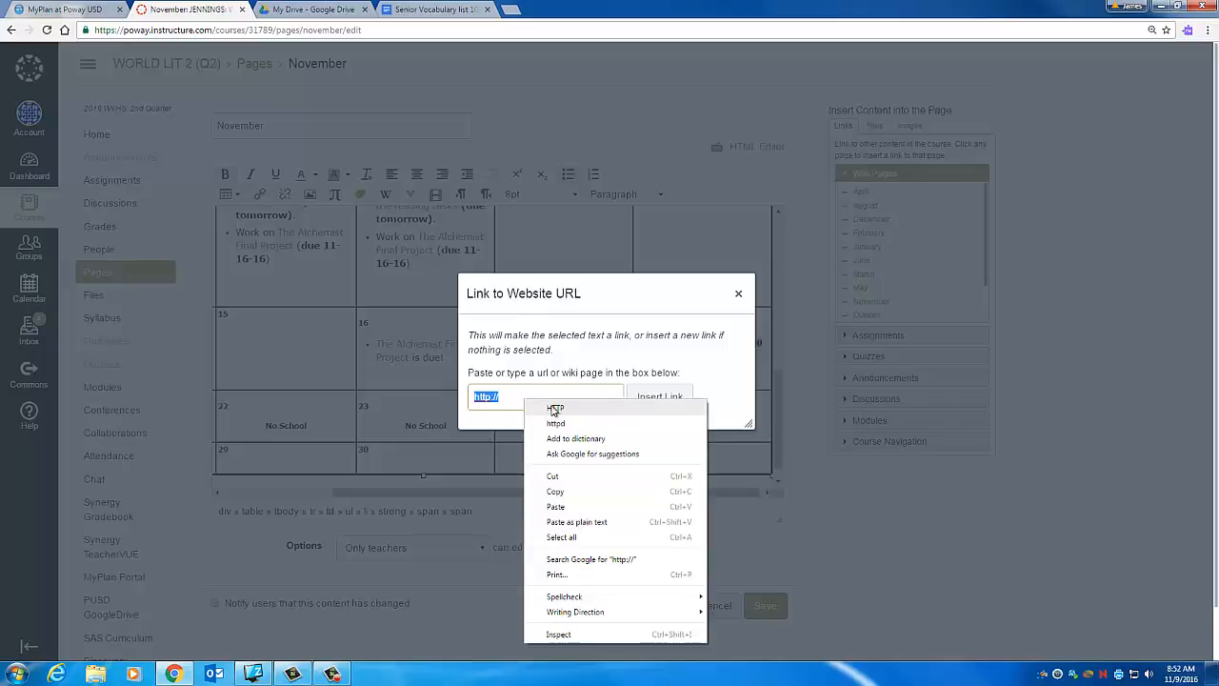
{"action": "left_click", "coordinate": [557, 507]}
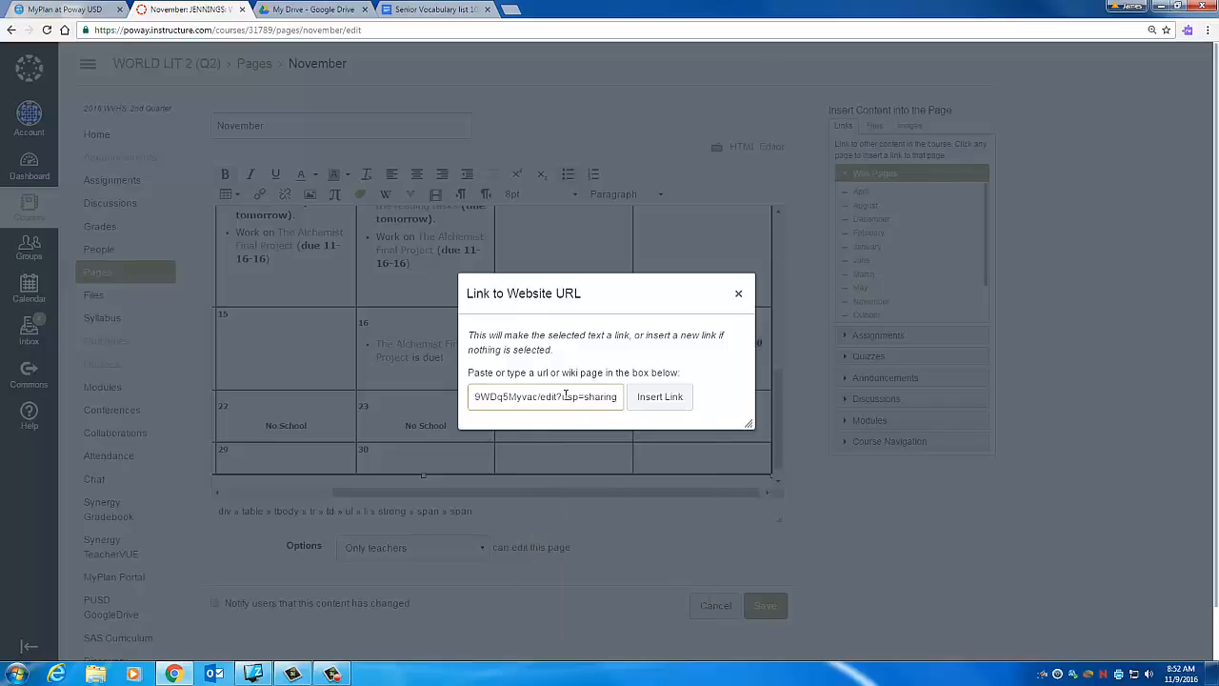
{"action": "left_click", "coordinate": [659, 399]}
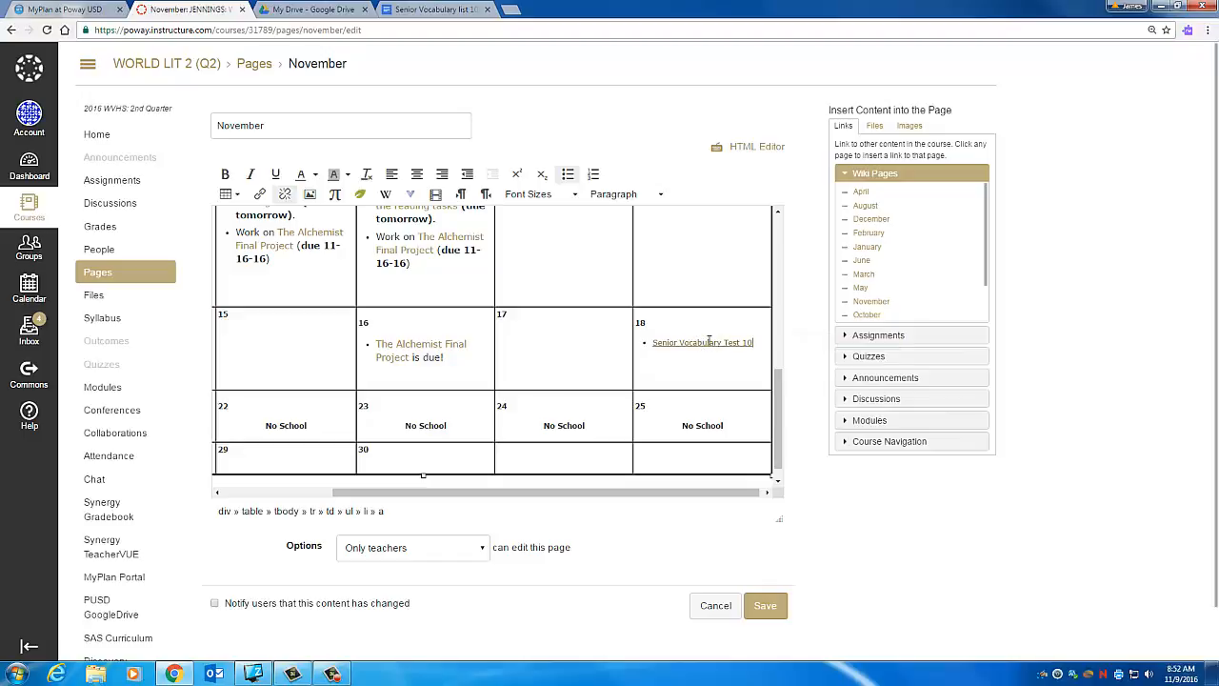
{"action": "left_click", "coordinate": [763, 609]}
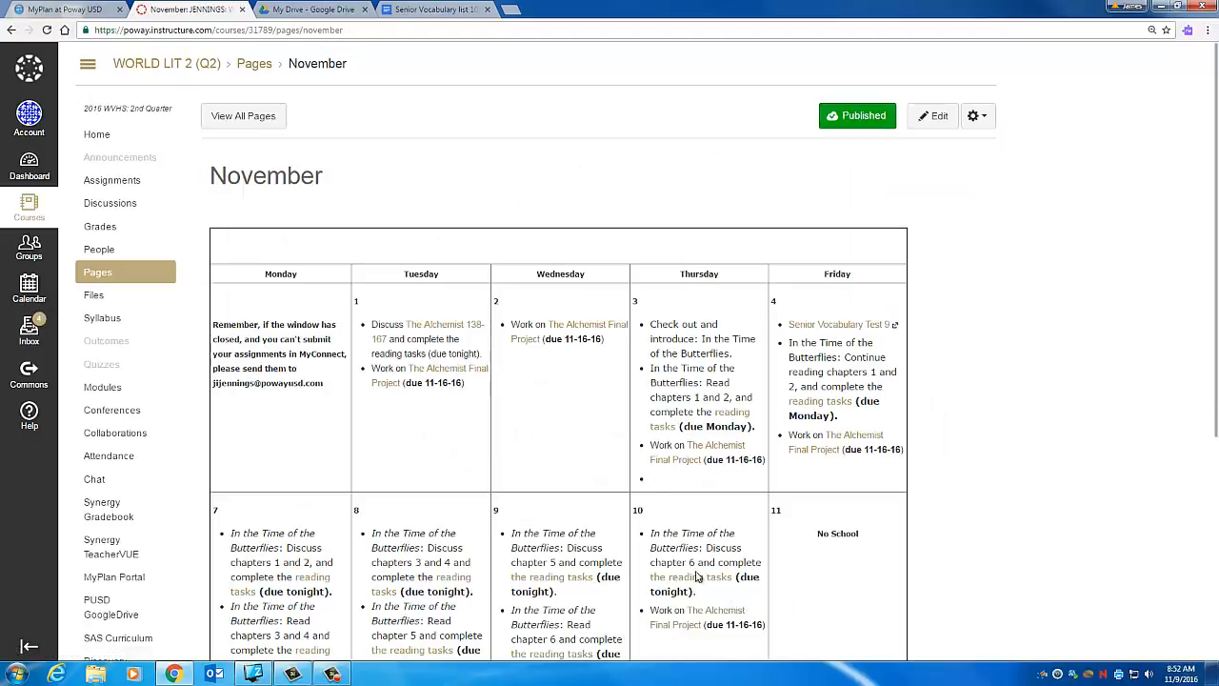
Test the "Senior Vocabulary Test 10" link under the 18th in the saved November calendar by opening it
{"action": "scroll", "coordinate": [655, 405], "scroll_direction": "down", "scroll_amount": 2}
{"action": "scroll", "coordinate": [656, 405], "scroll_direction": "down", "scroll_amount": 2}
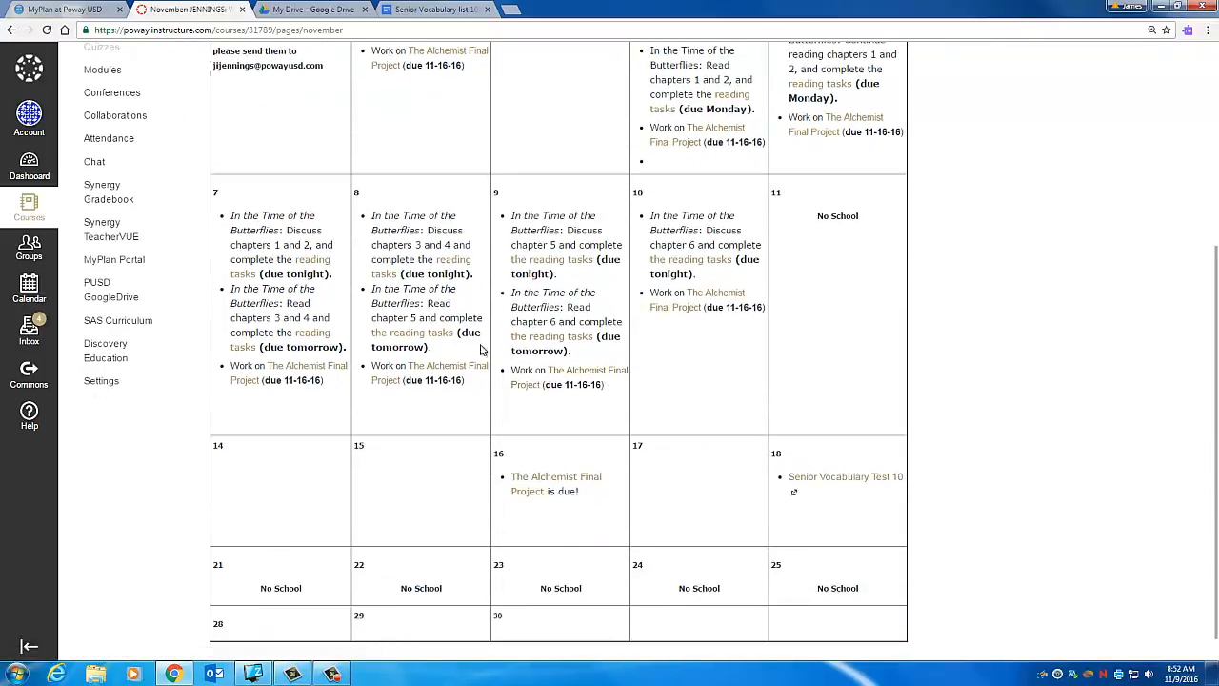
{"action": "scroll", "coordinate": [488, 381], "scroll_direction": "down", "scroll_amount": 1}
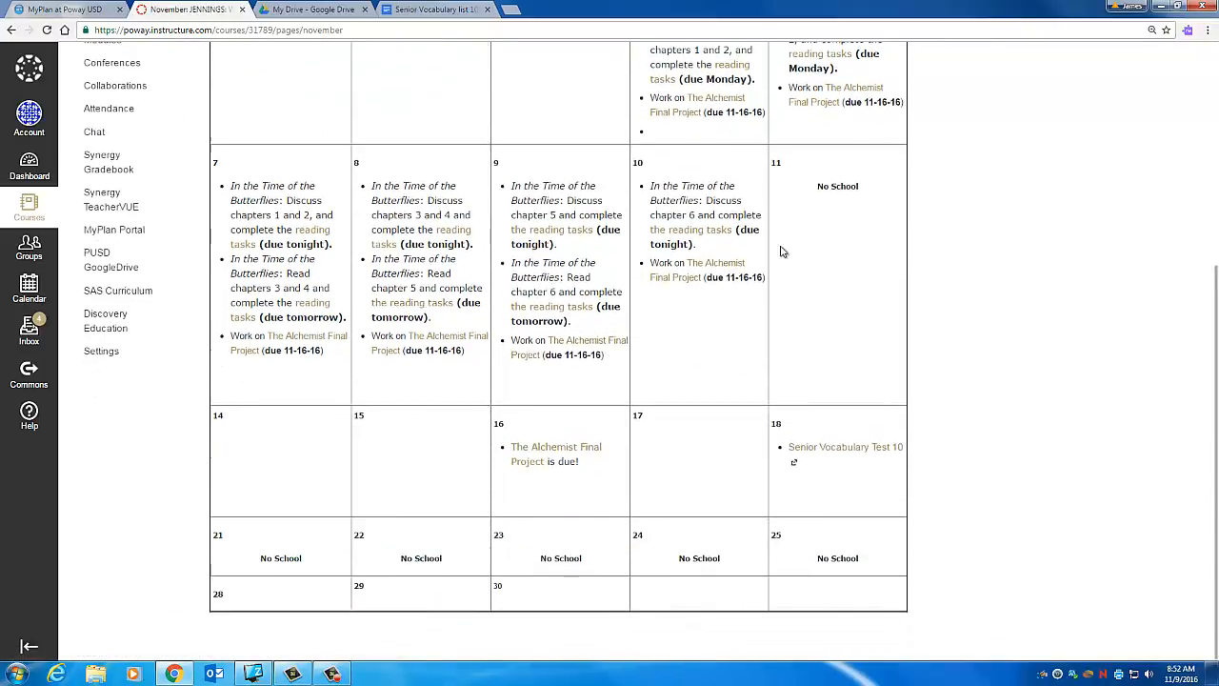
{"action": "left_click", "coordinate": [839, 449]}
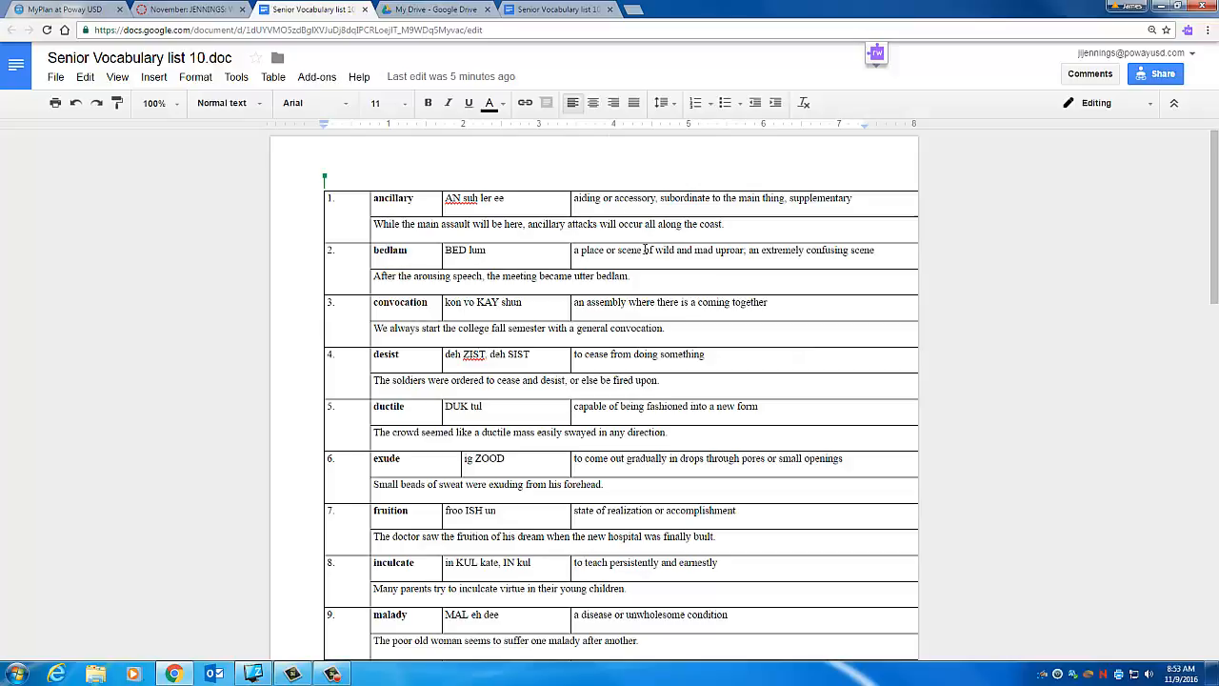
Make a copy of the linked document in My Drive named "Copy of Senior Vocabulary list 10.doc"
{"action": "left_click", "coordinate": [56, 79]}
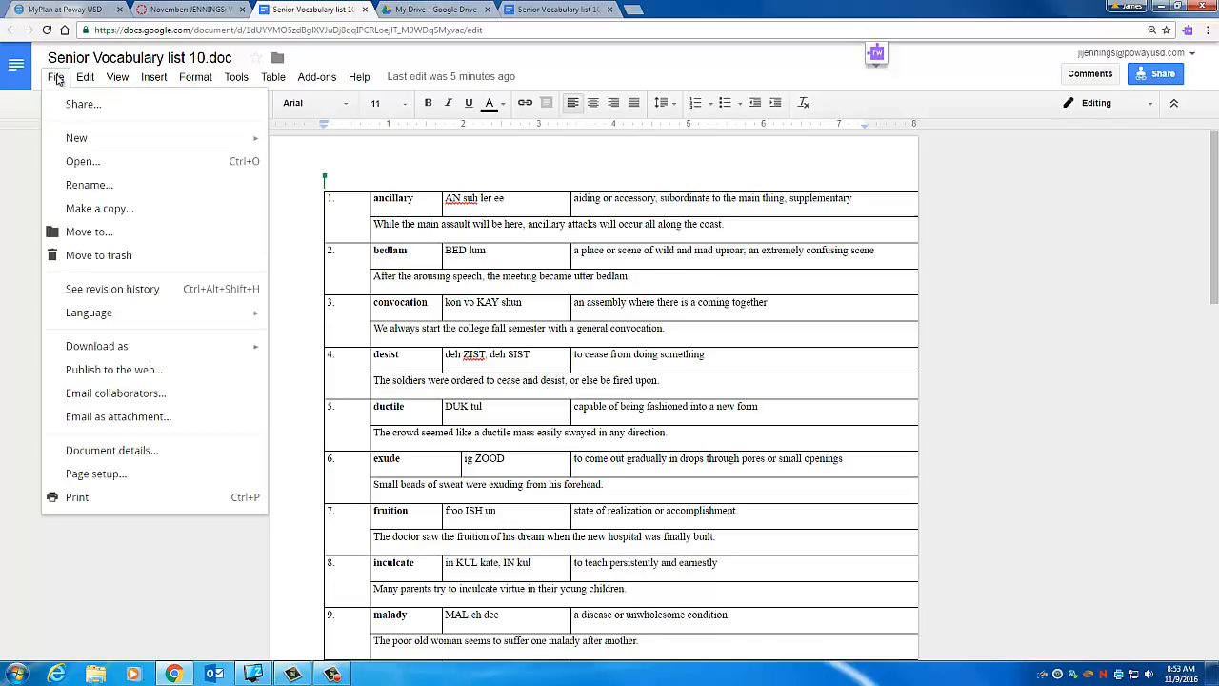
{"action": "left_click", "coordinate": [90, 207]}
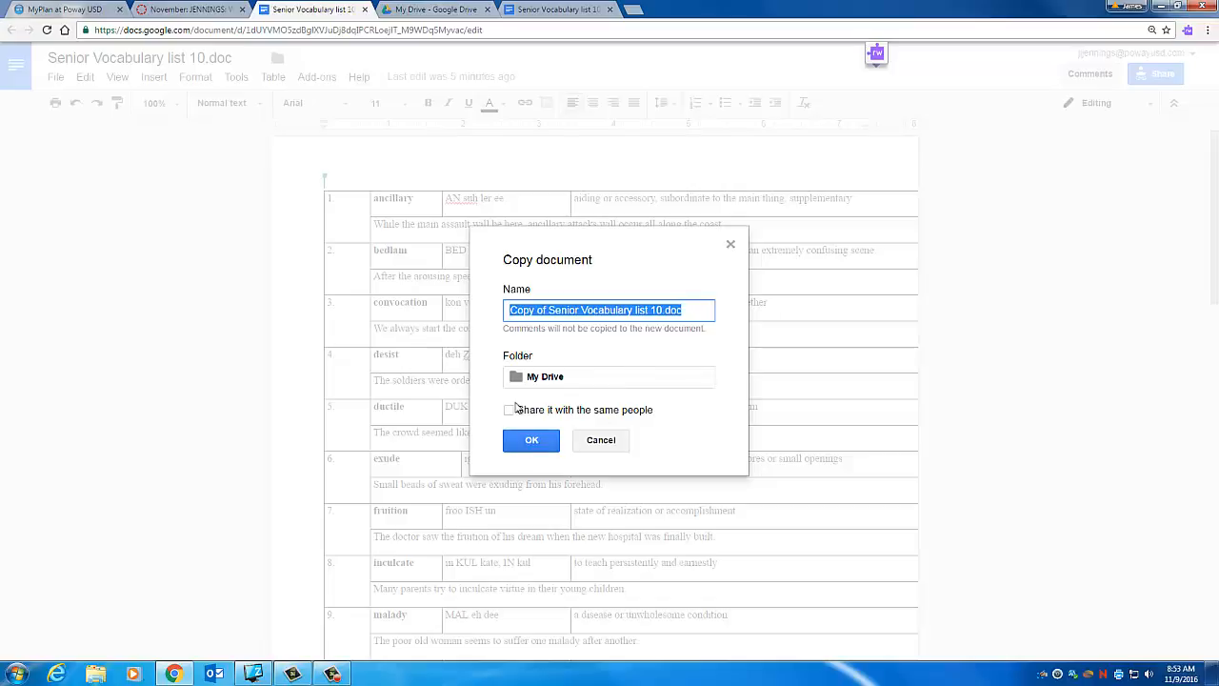
{"action": "left_click", "coordinate": [540, 444]}
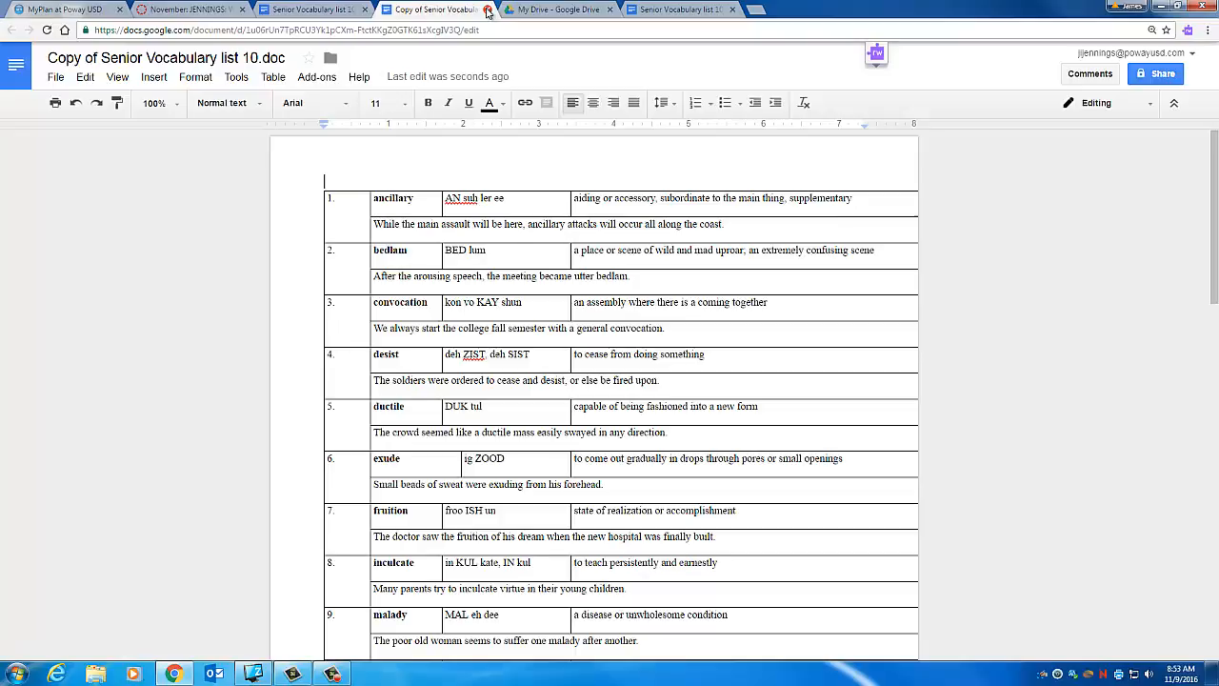
Close the copied document and both open instances of Senior Vocabulary list 10.doc
{"action": "left_click", "coordinate": [487, 9]}
{"action": "left_click", "coordinate": [366, 9]}
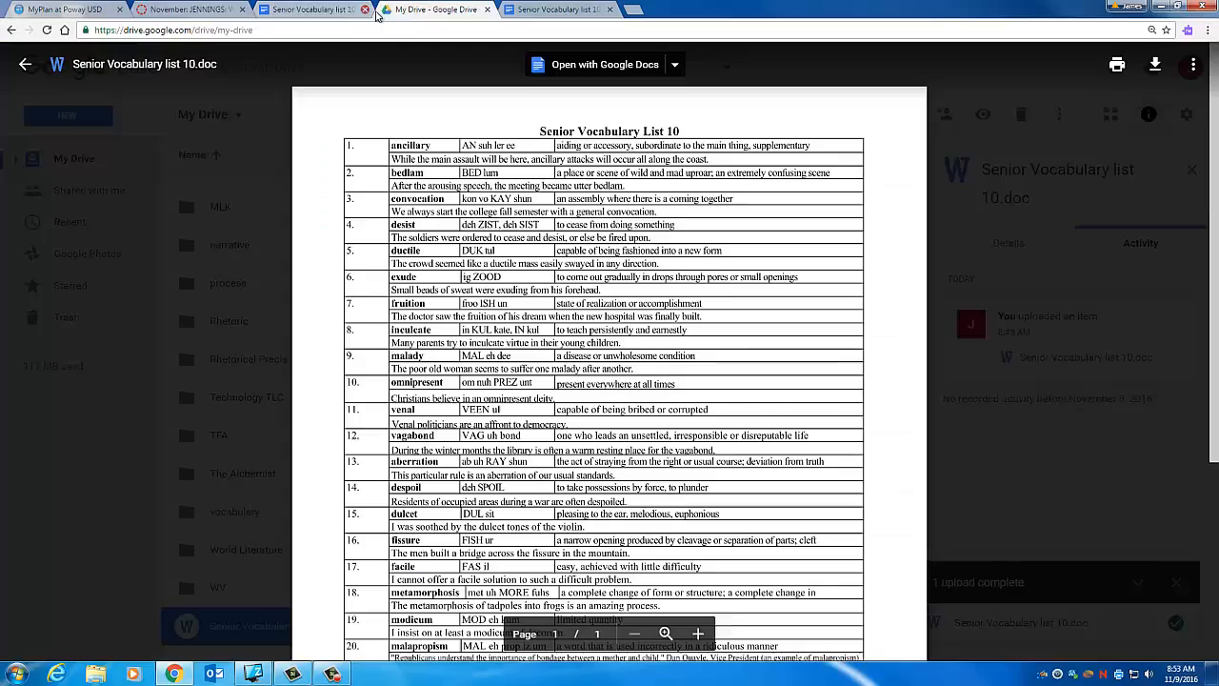
{"action": "left_click", "coordinate": [486, 10]}
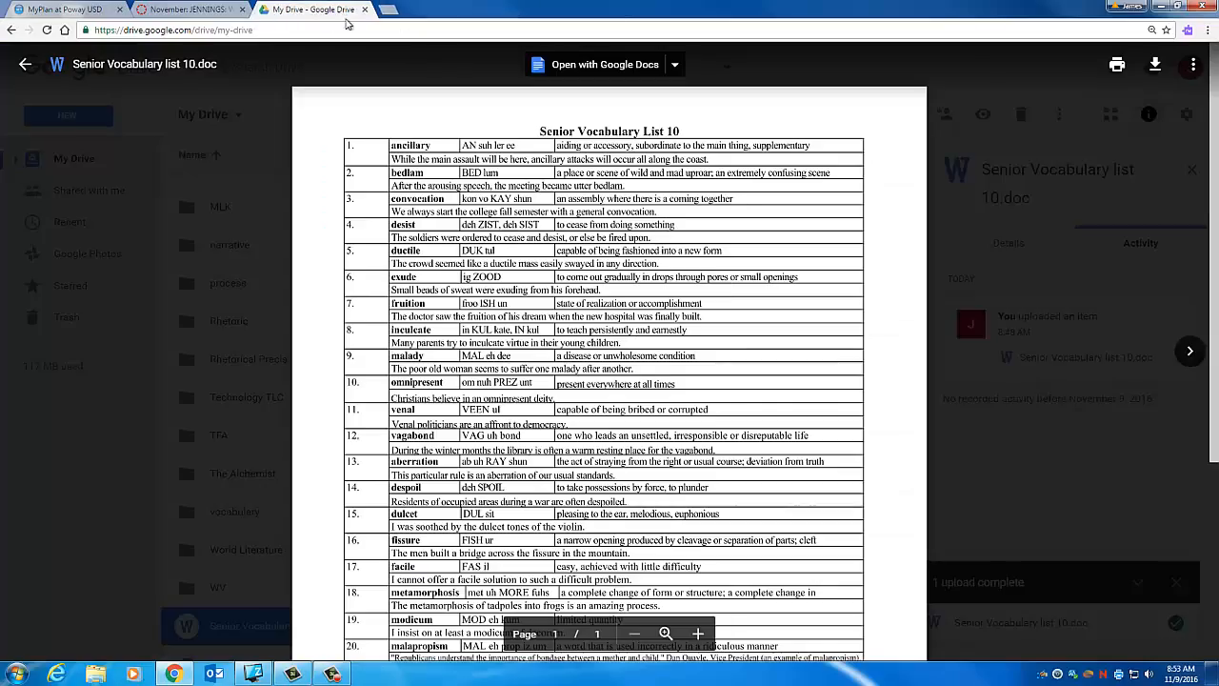
Leave the Word file preview and open Copy of Senior Vocabulary list 10.doc from My Drive
{"action": "left_click", "coordinate": [26, 65]}
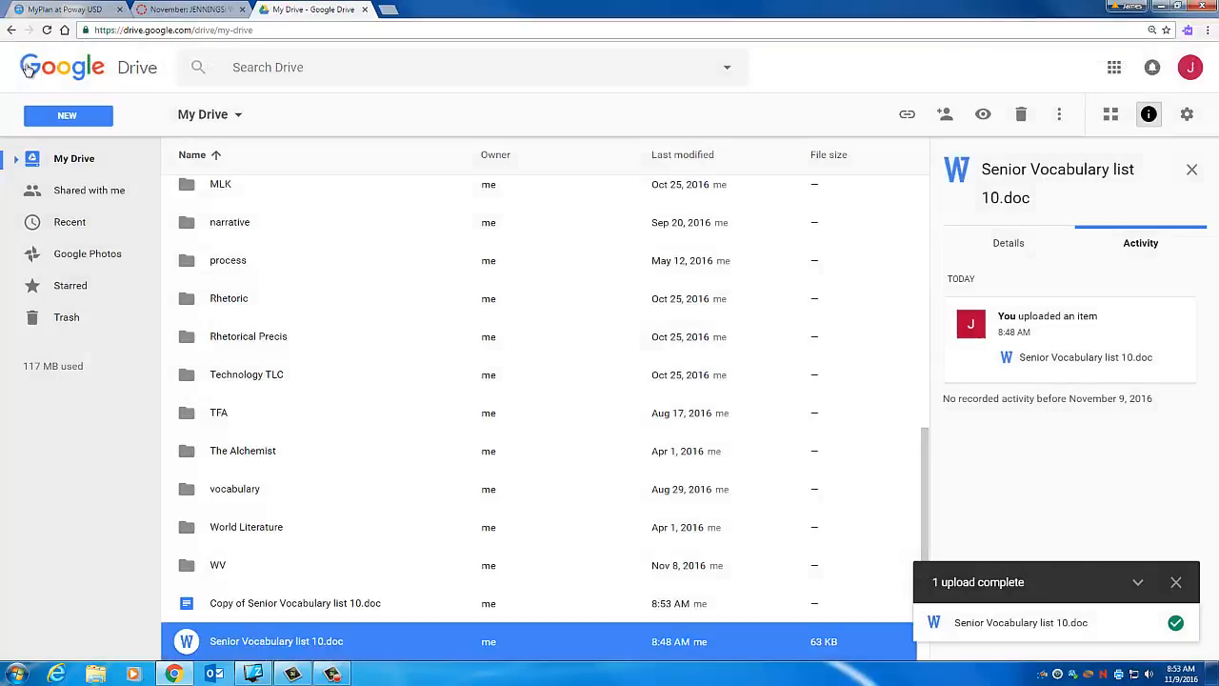
{"action": "scroll", "coordinate": [303, 349], "scroll_direction": "down", "scroll_amount": 1}
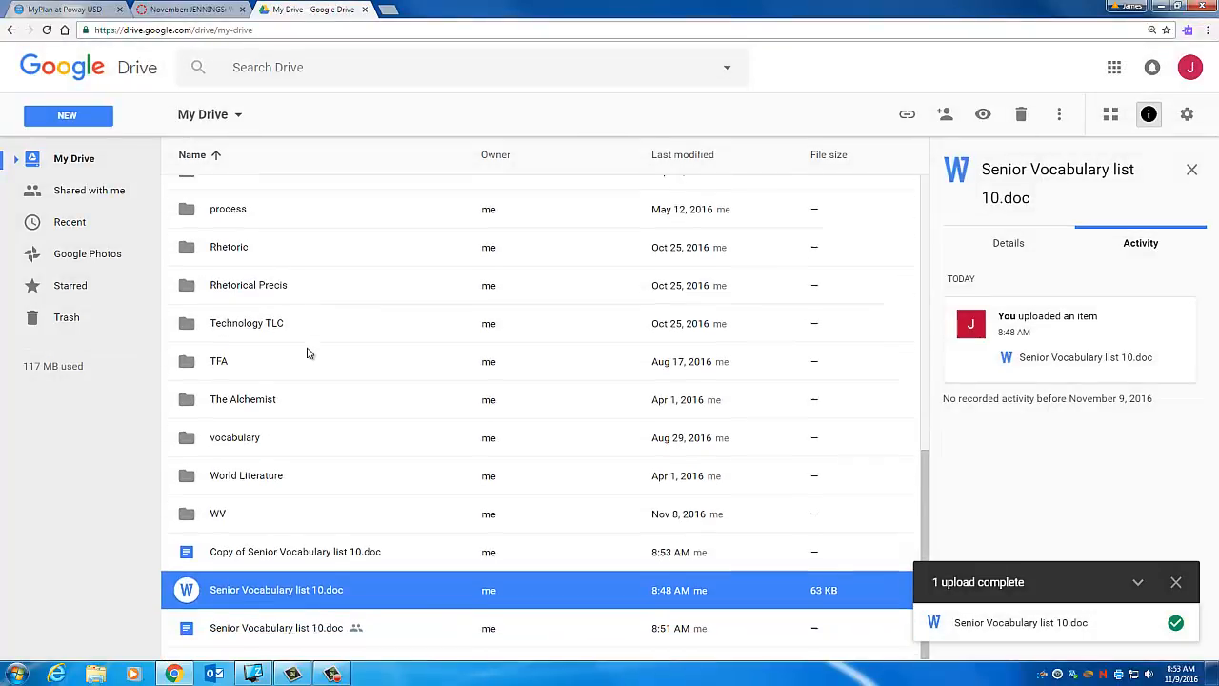
{"action": "double_click", "coordinate": [301, 555]}
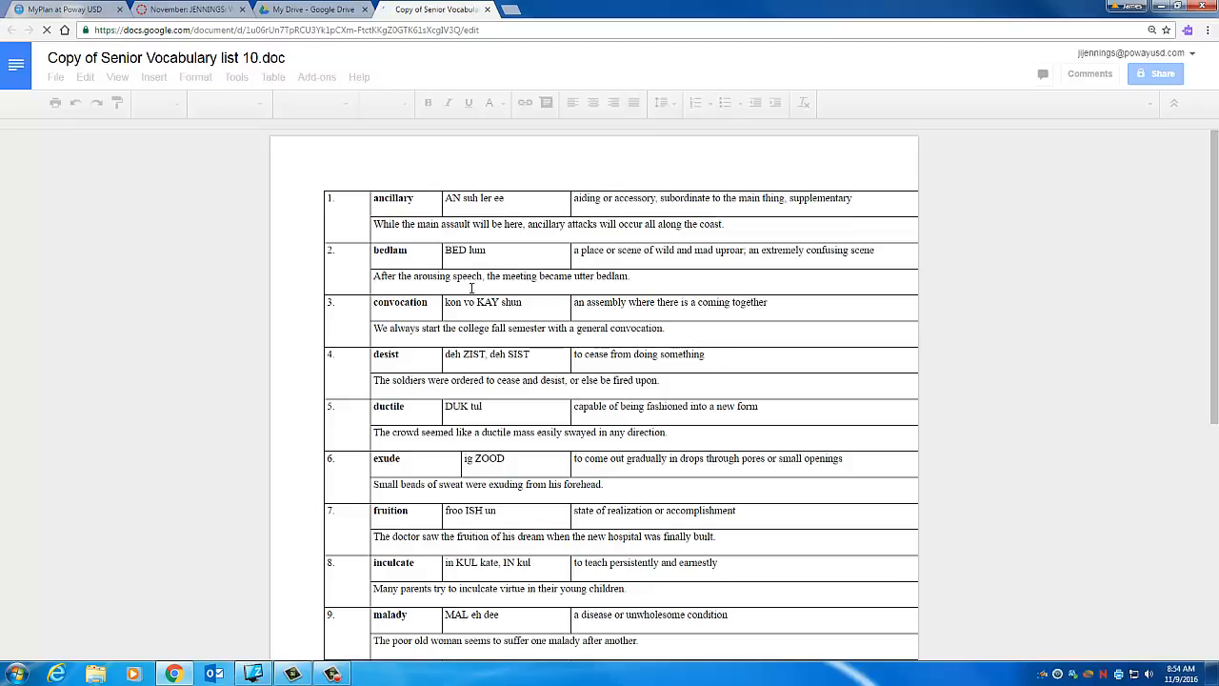
{"action": "left_click", "coordinate": [481, 276]}
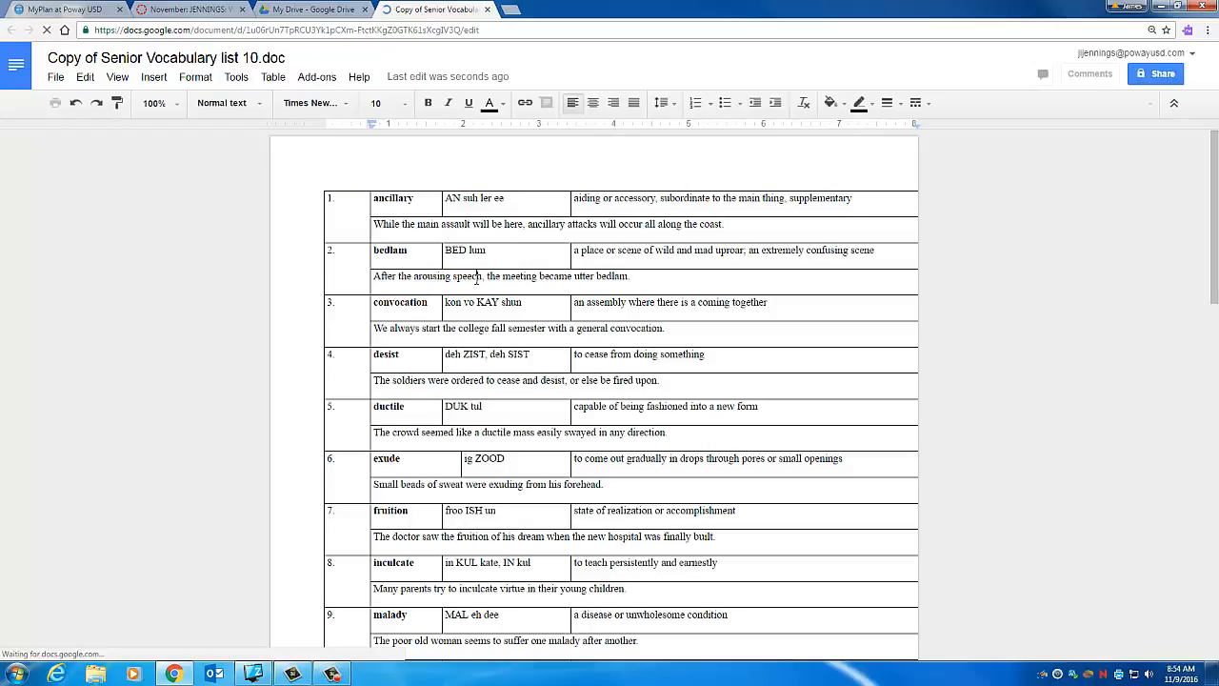
Switch back to the November calendar page in MyConnect
{"action": "key", "text": "ctrl+shift+Left"}
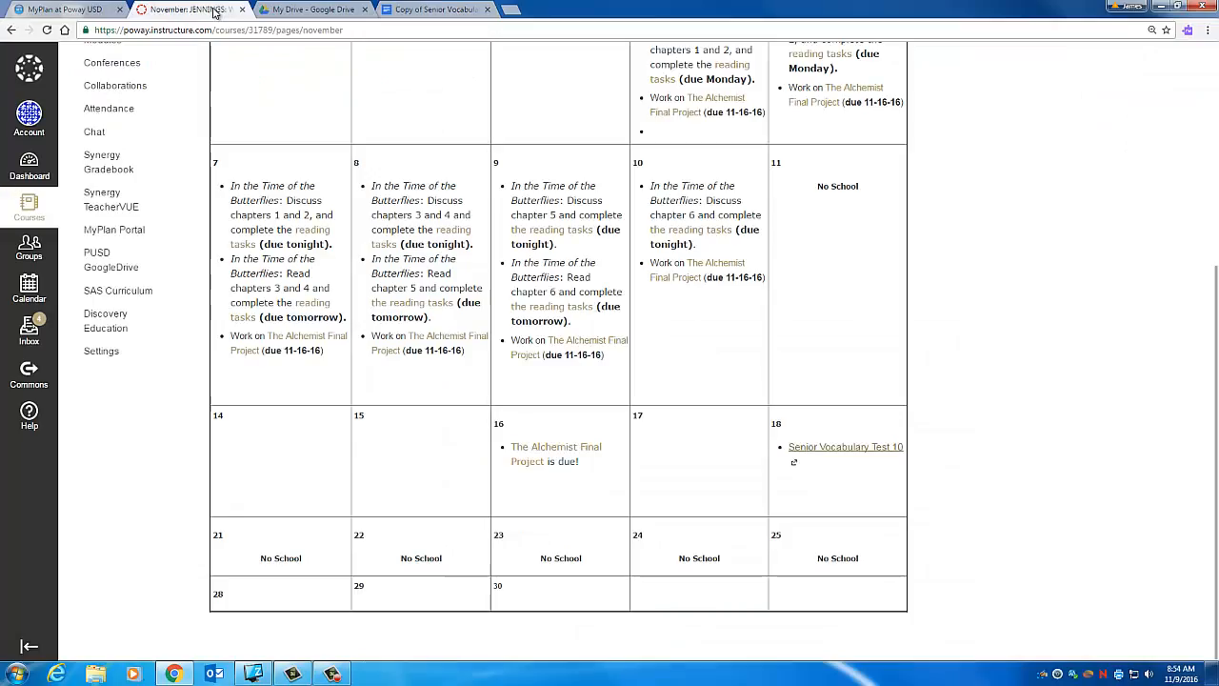
{"action": "left_click", "coordinate": [217, 12]}
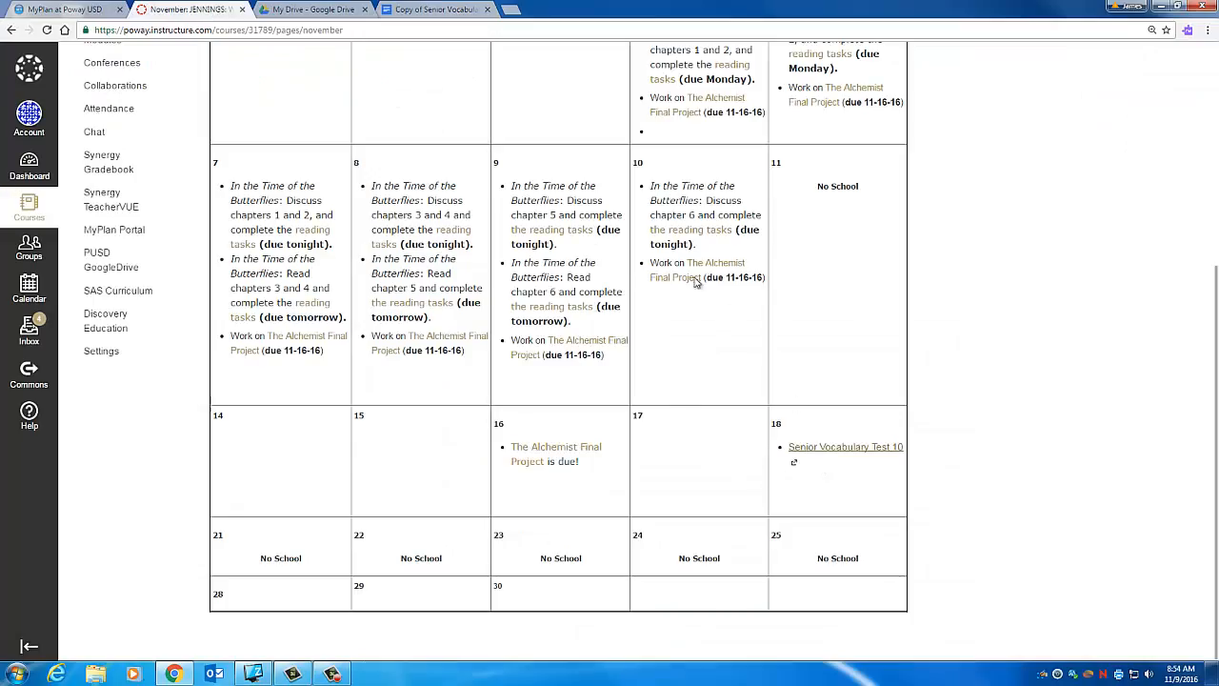